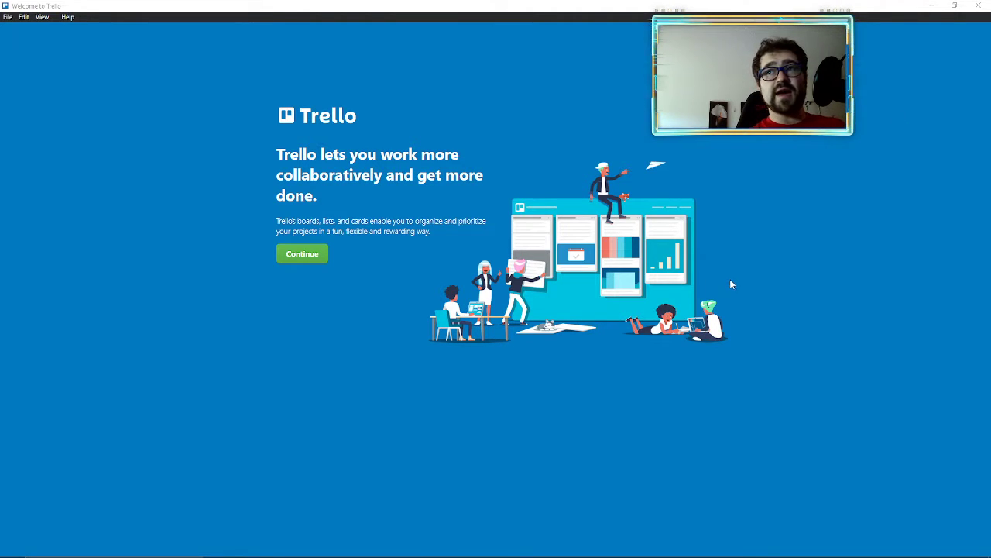
Step: Choose to log in to Trello through Google and submit the account's e-mail address
left_click(290, 256)
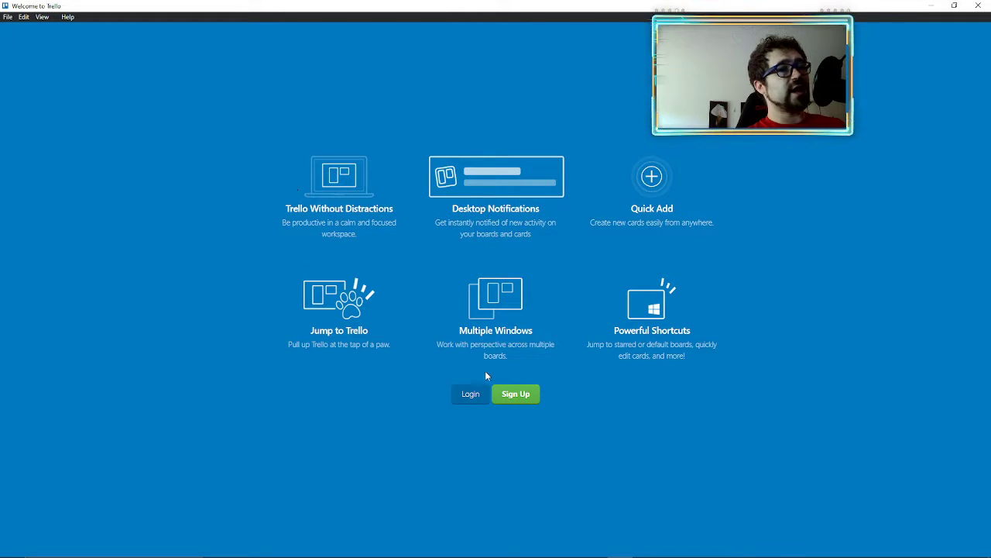
left_click(471, 396)
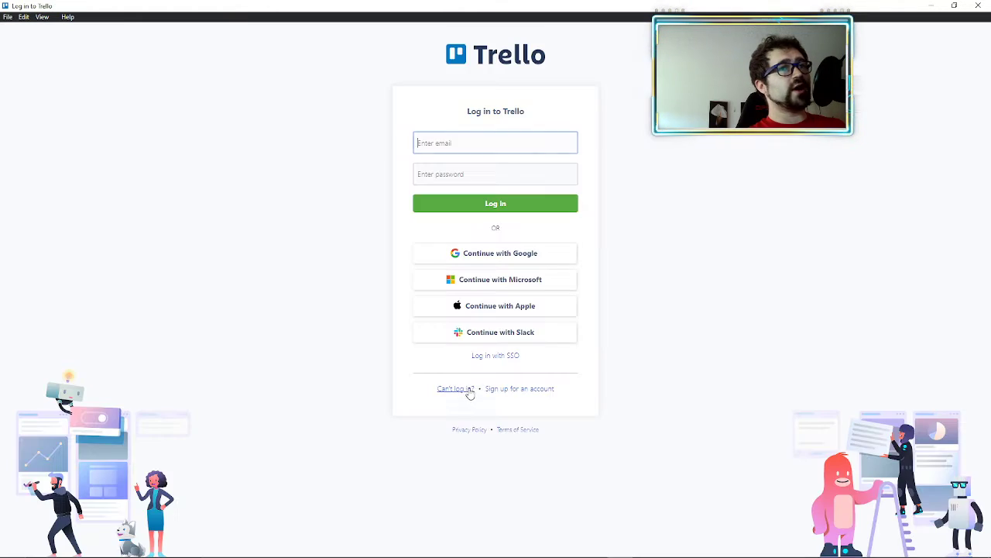
left_click(488, 254)
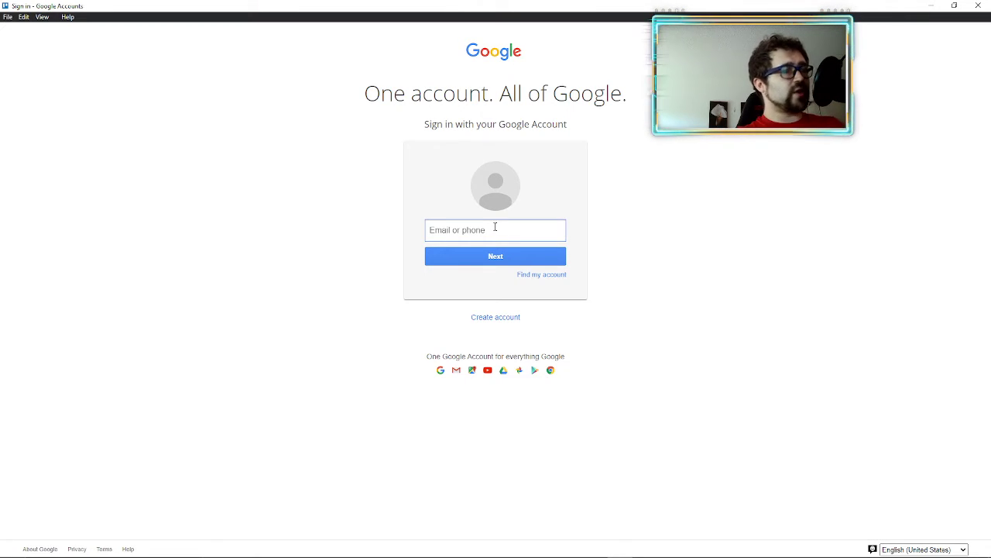
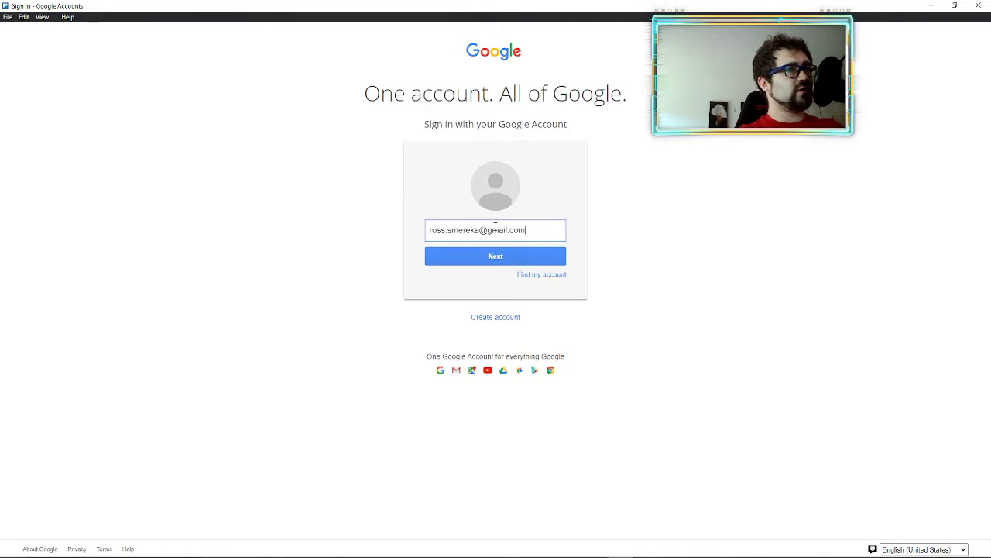
left_click(495, 257)
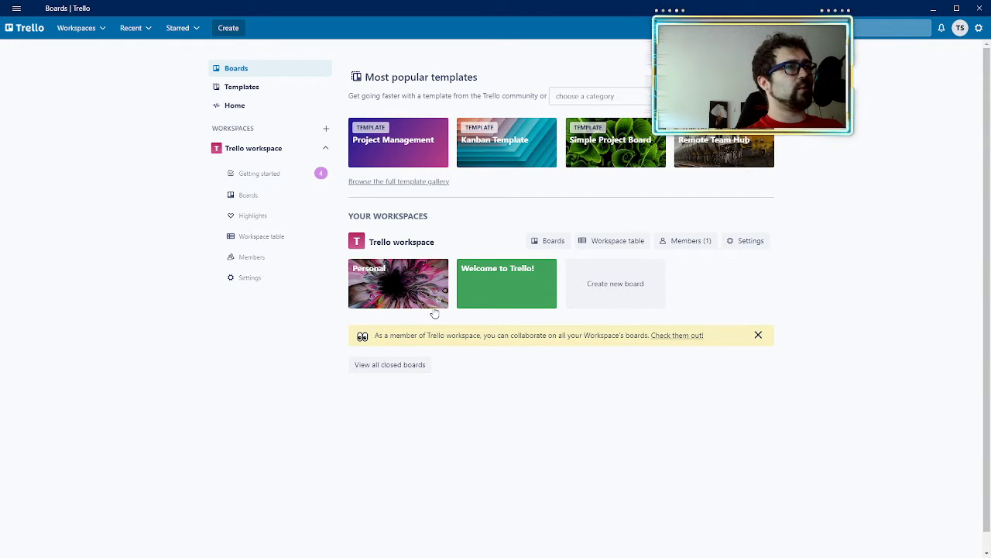
Step: Browse the suggested board templates in the Popular, Small business, Design and Engineering-IT categories
left_click(604, 96)
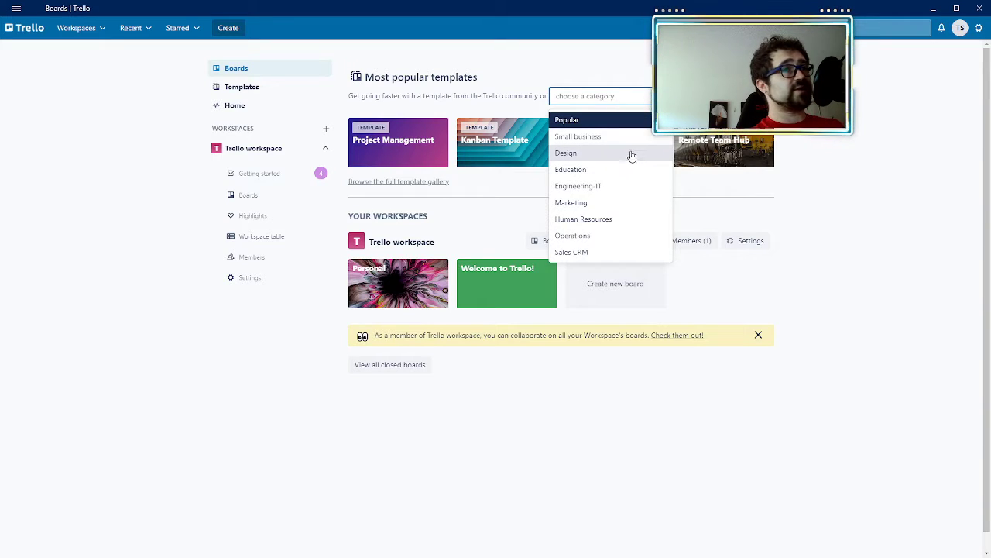
left_click(581, 124)
left_click(581, 107)
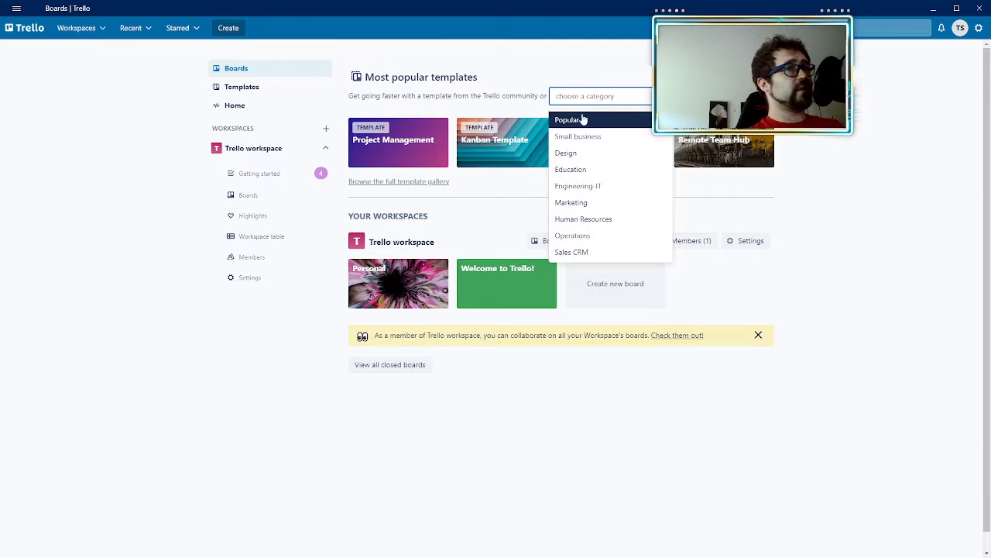
left_click(586, 136)
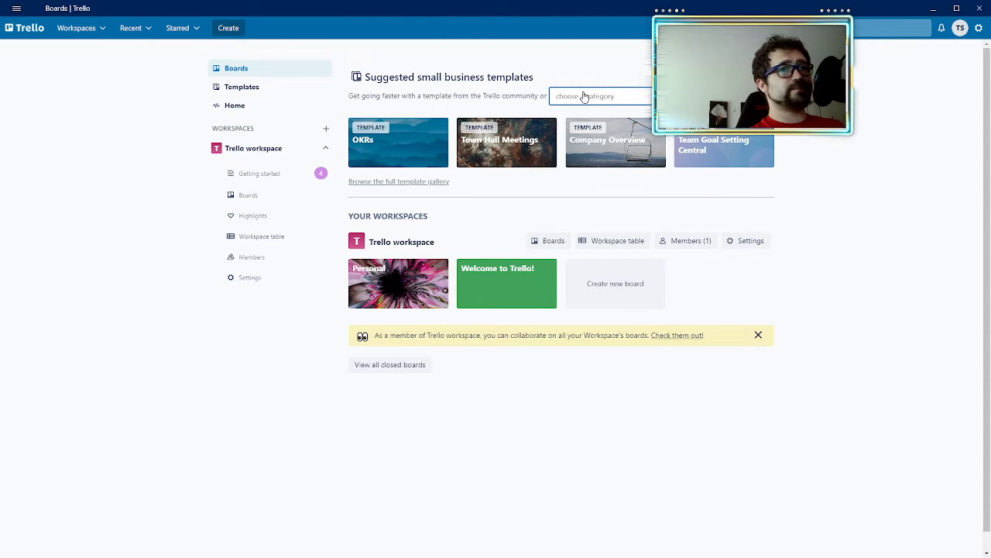
left_click(584, 96)
left_click(581, 153)
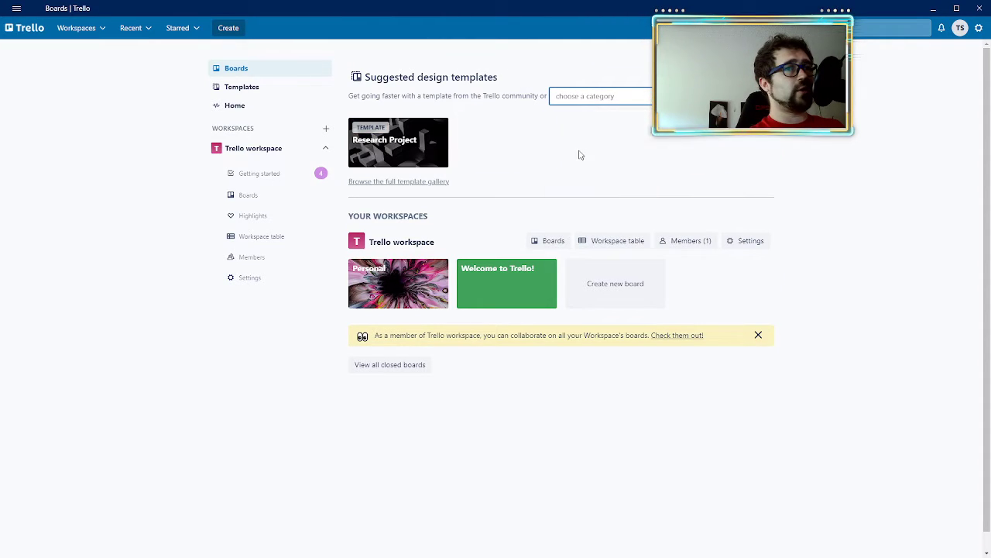
left_click(585, 98)
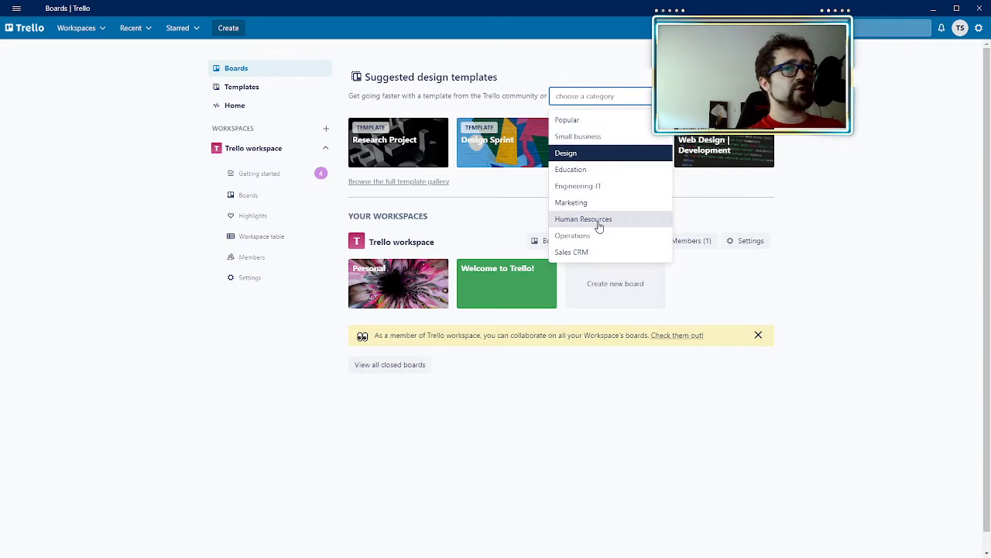
left_click(593, 187)
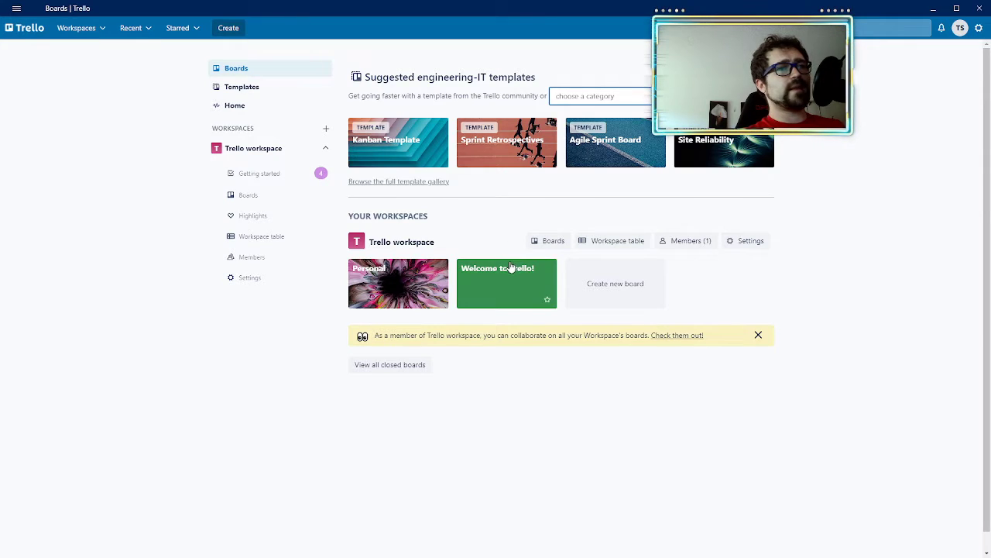
Step: Create a workspace-visible board titled "Home" with the harbour and mountain photo as its background
left_click(608, 288)
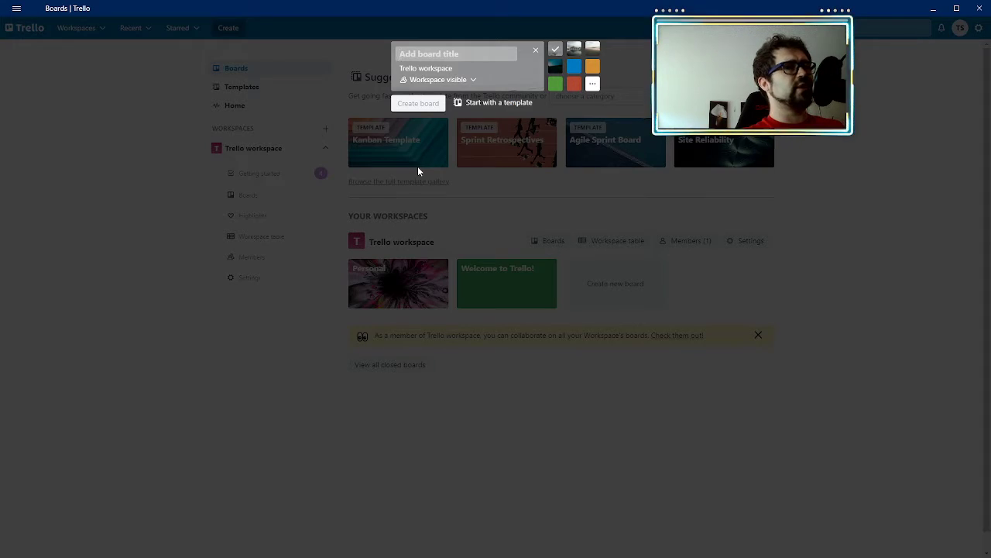
type("Home")
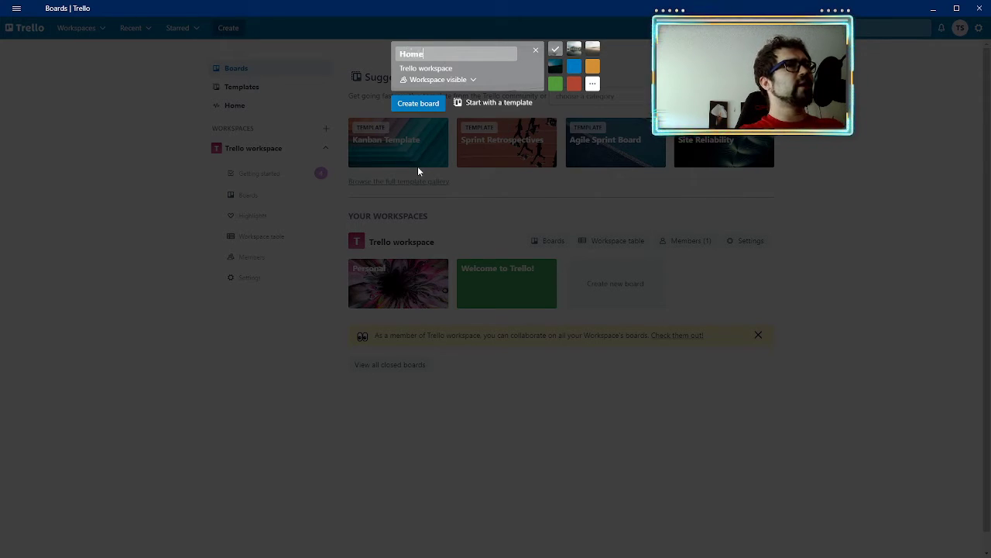
left_click(575, 68)
left_click(573, 48)
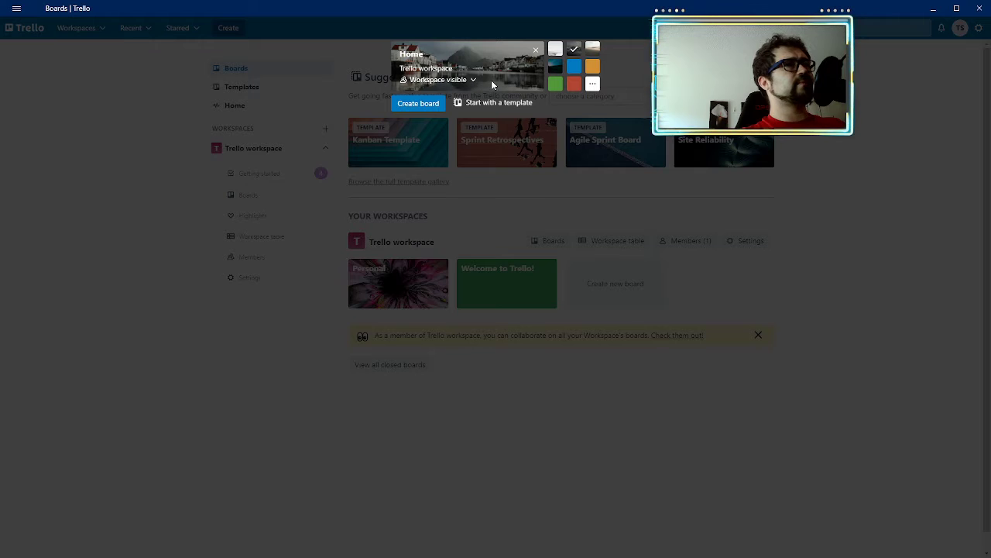
left_click(411, 105)
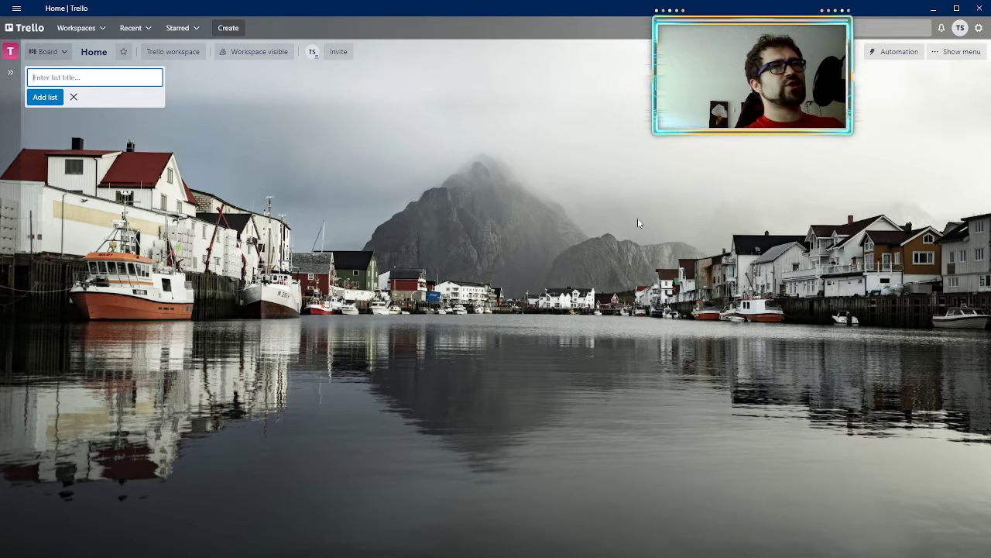
Step: Examine the color and photo options available for the Home board's background
left_click(939, 52)
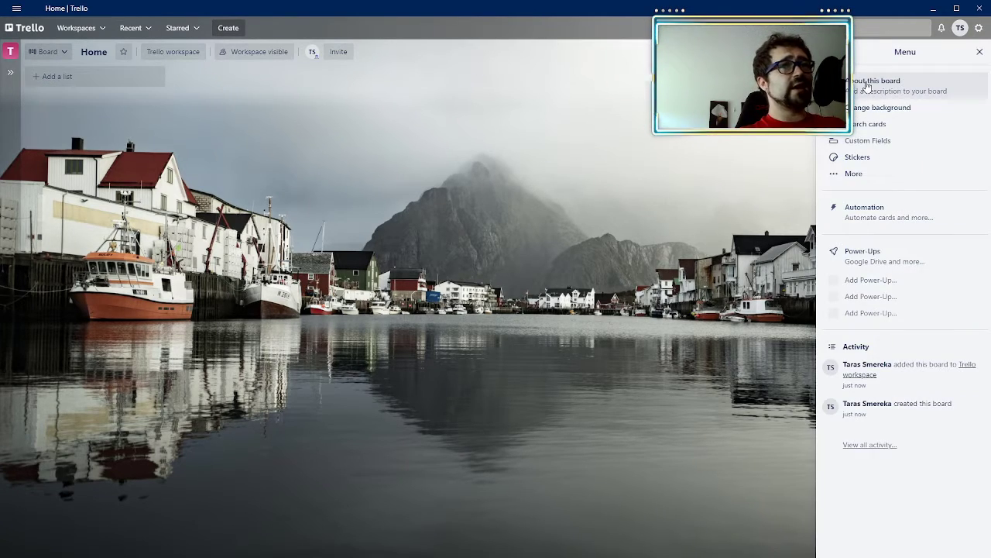
left_click(868, 108)
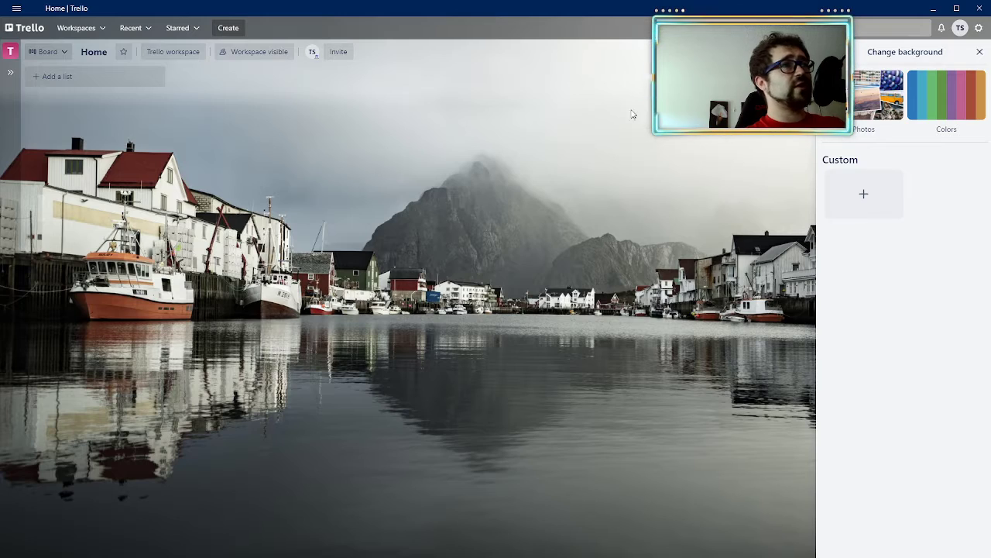
left_click(945, 104)
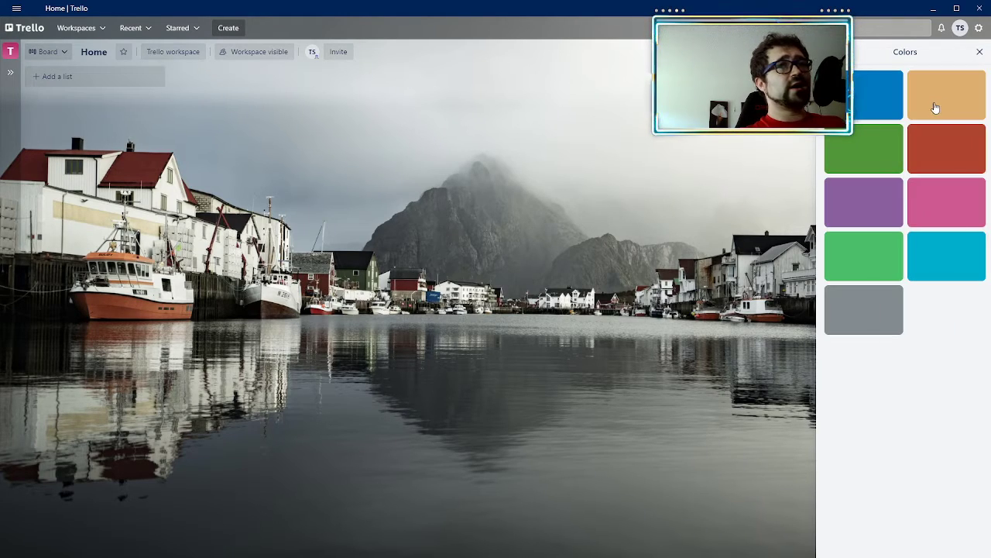
left_click(833, 51)
left_click(861, 104)
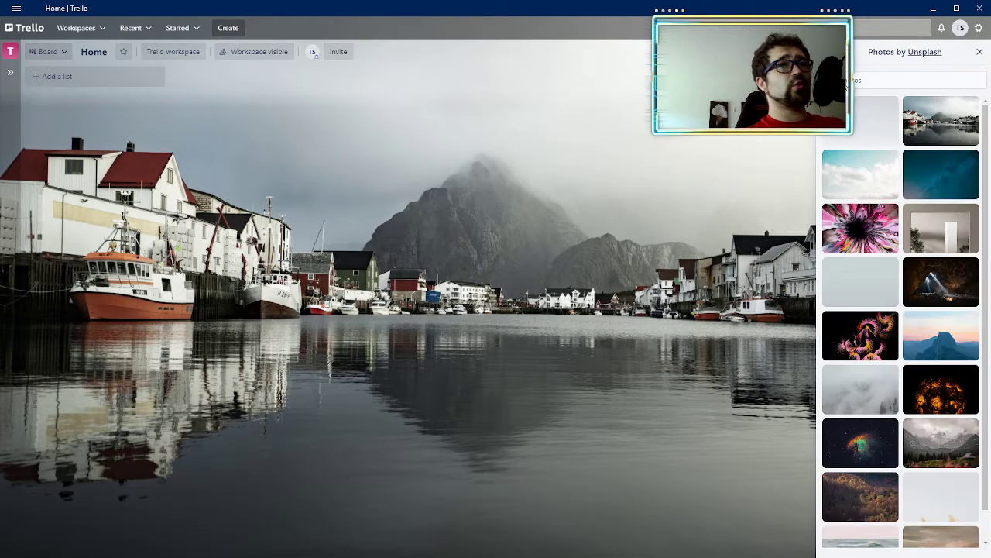
scroll(896, 161, "down", 1)
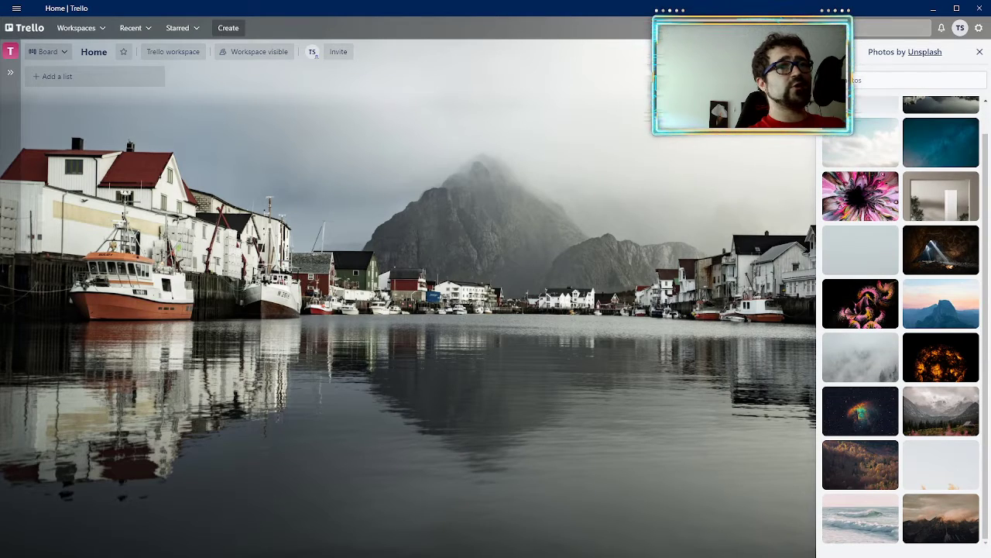
left_click(833, 52)
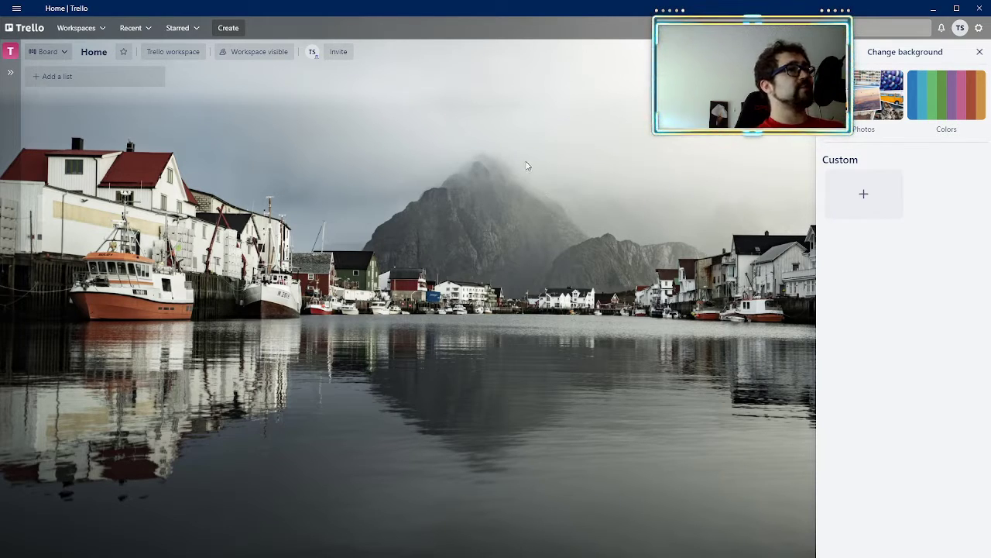
Step: Add four lists to the Home board named "templates", "planning", "in progress" and "finishing touches"
left_click(93, 76)
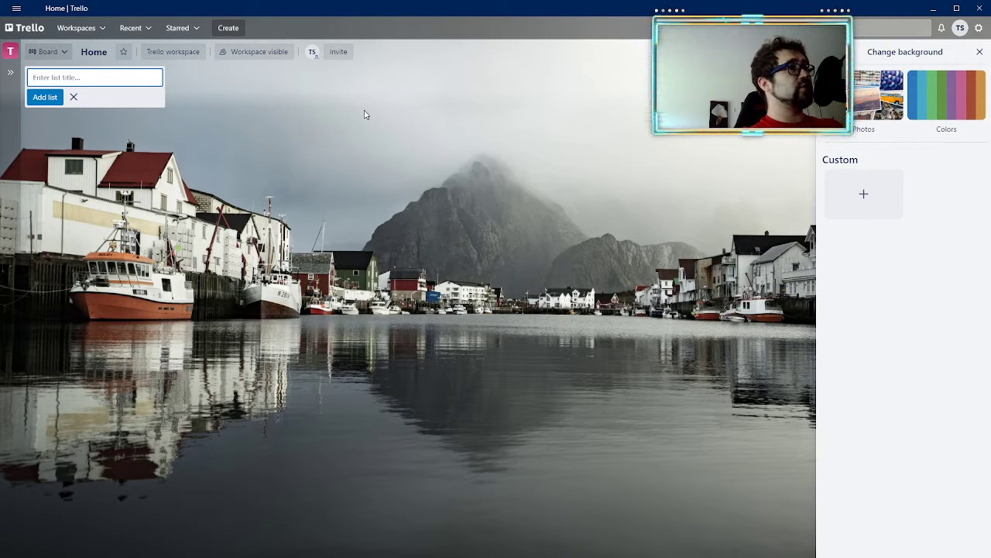
type("templates")
key("Return")
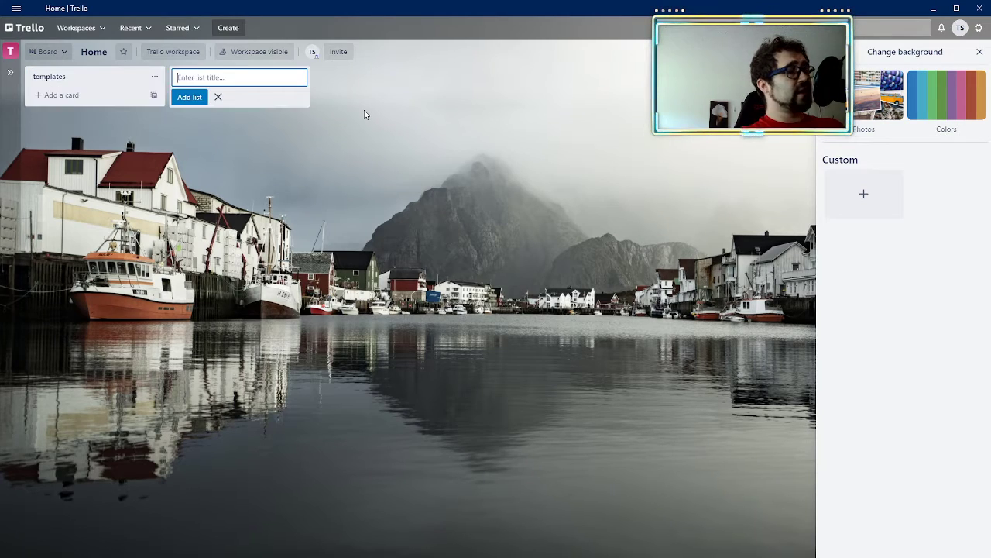
type("planning")
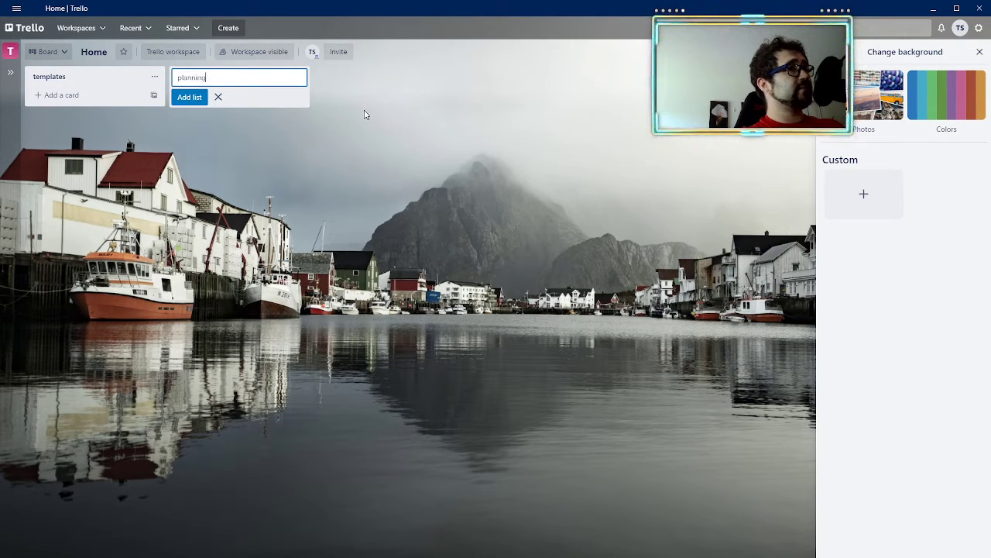
key("Return")
type("in progress")
key("Return")
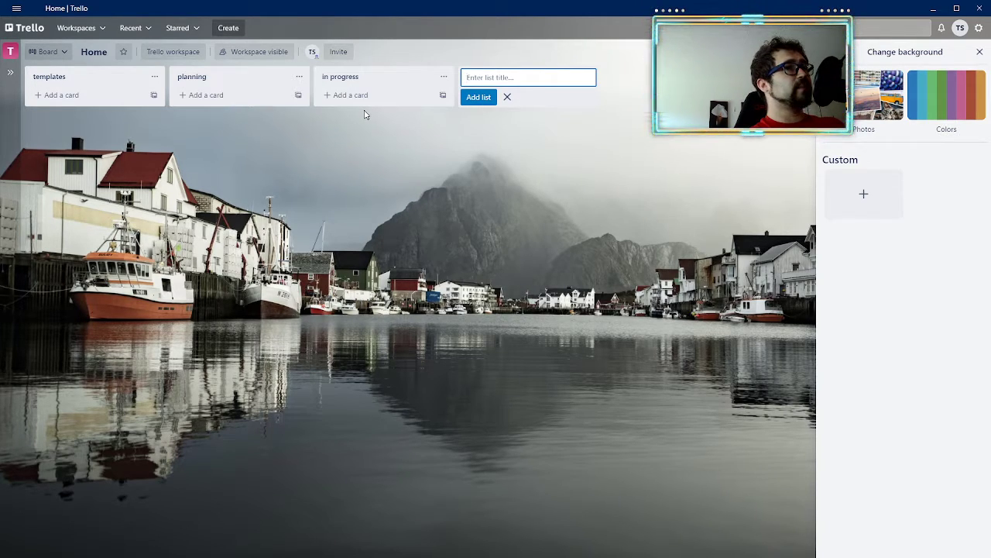
type("finishing")
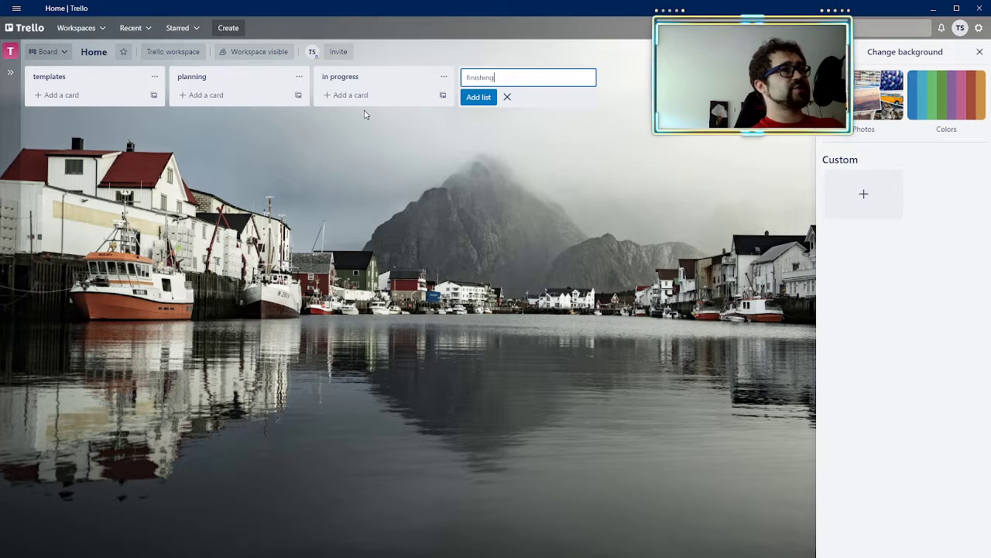
type(" touches")
key("Return")
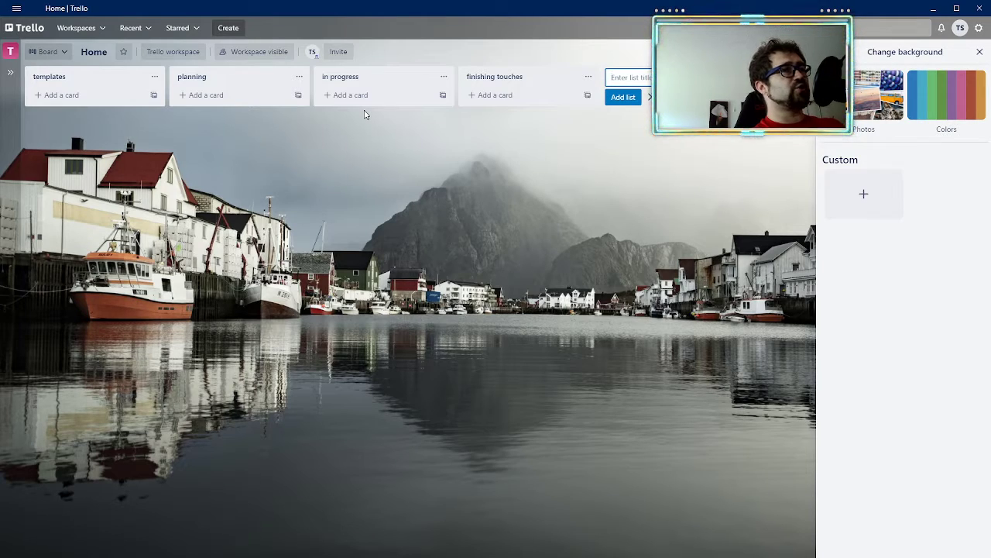
left_click(448, 191)
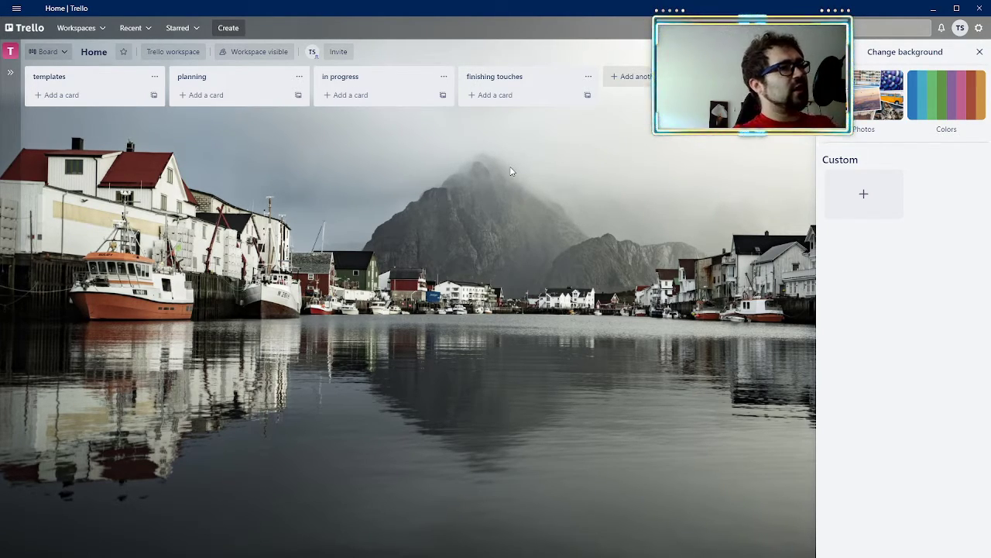
Step: Add a card titled "clean kitchen" to the templates list
left_click(85, 102)
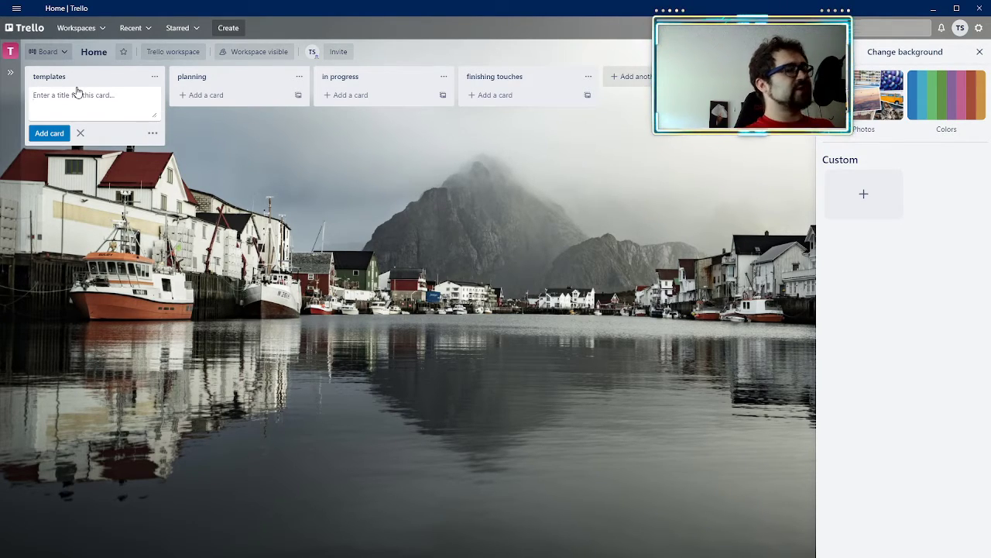
type("clean kitchen")
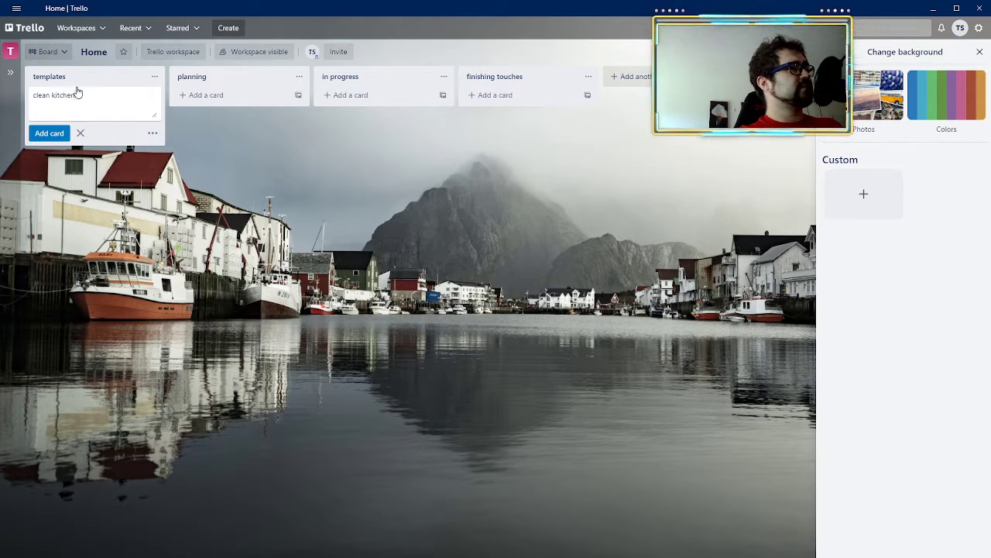
key("Return")
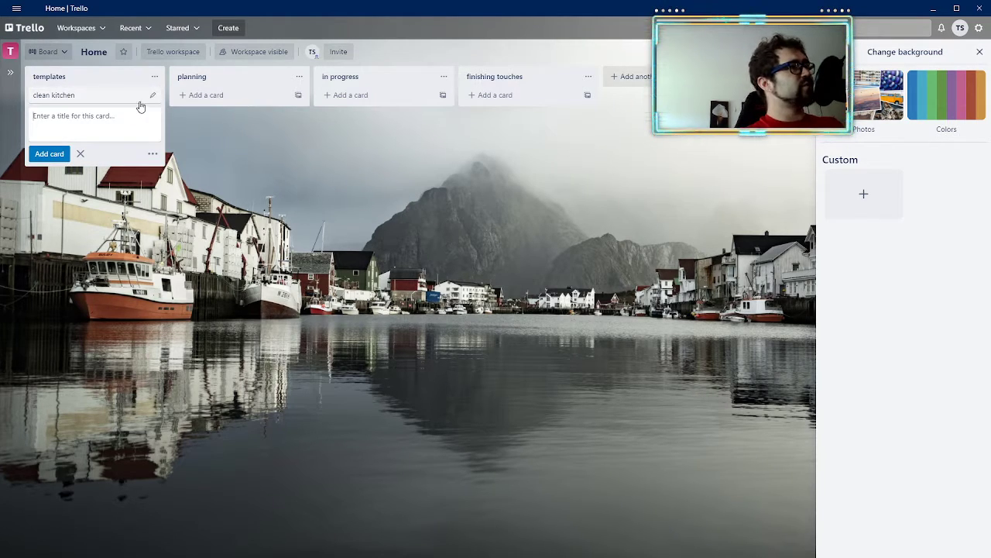
Step: Add a card titled "shopping list" to the planning list and open the card's details
left_click(186, 96)
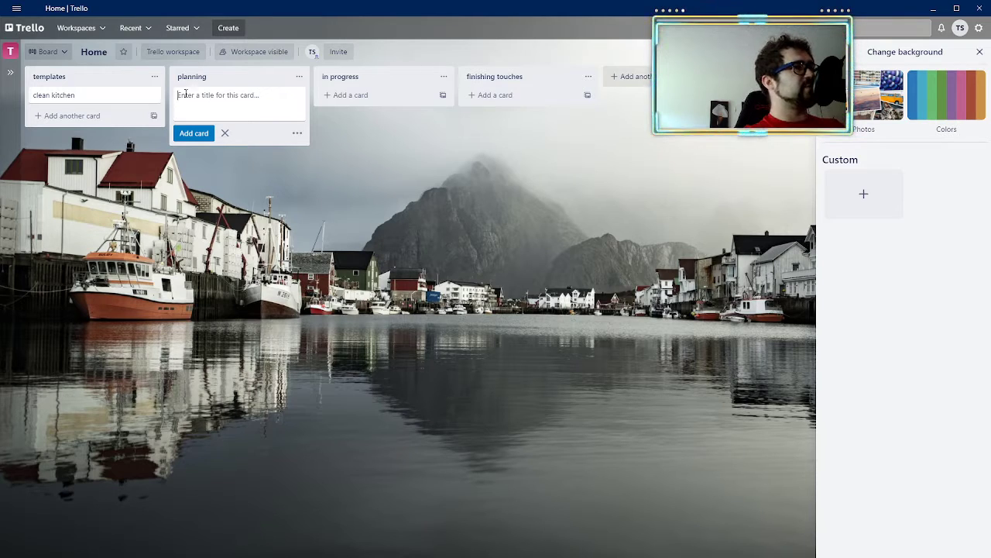
type("shopping li")
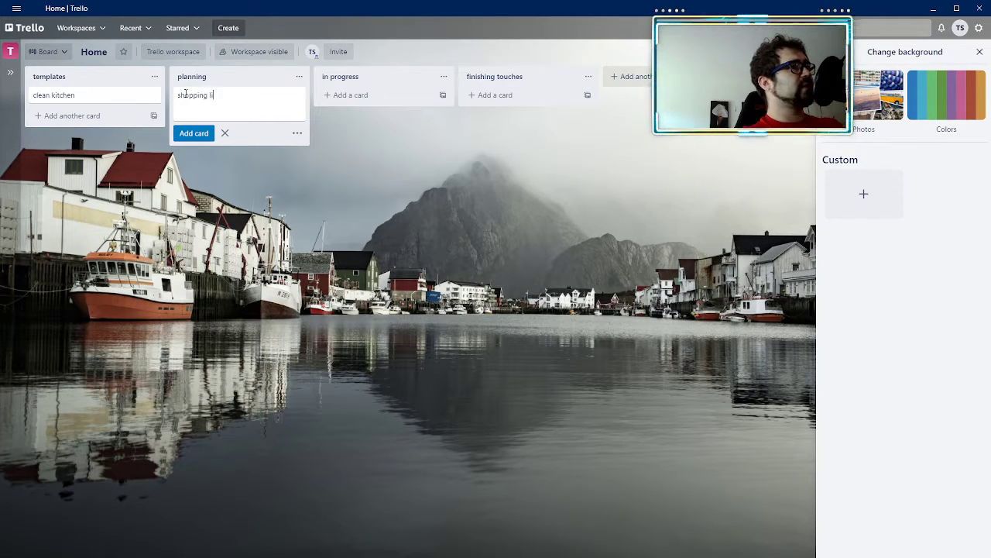
type("st")
key("Return")
left_click(185, 96)
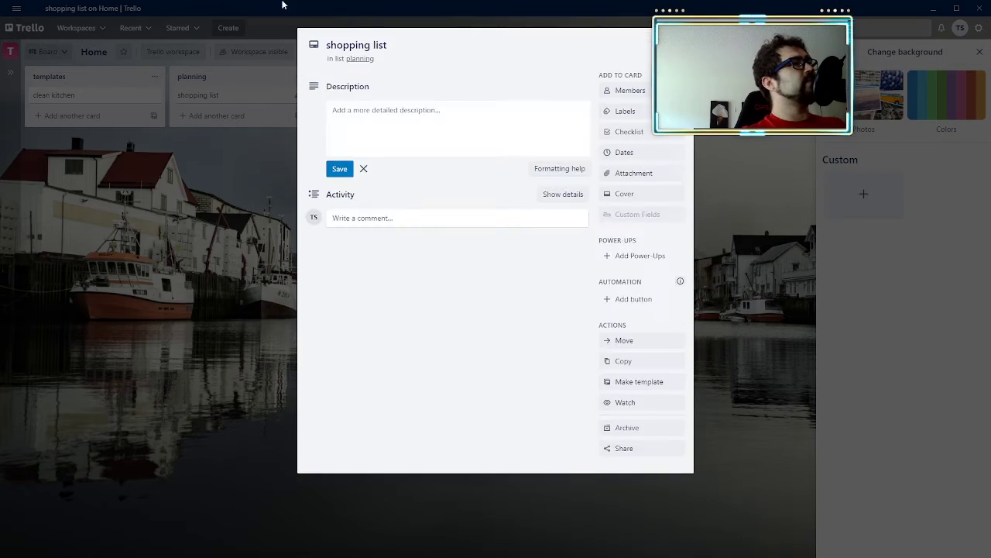
Step: Add a checklist to the shopping list card with the items peanut butter, jelly, bread and bananas, and close the card
left_click(629, 132)
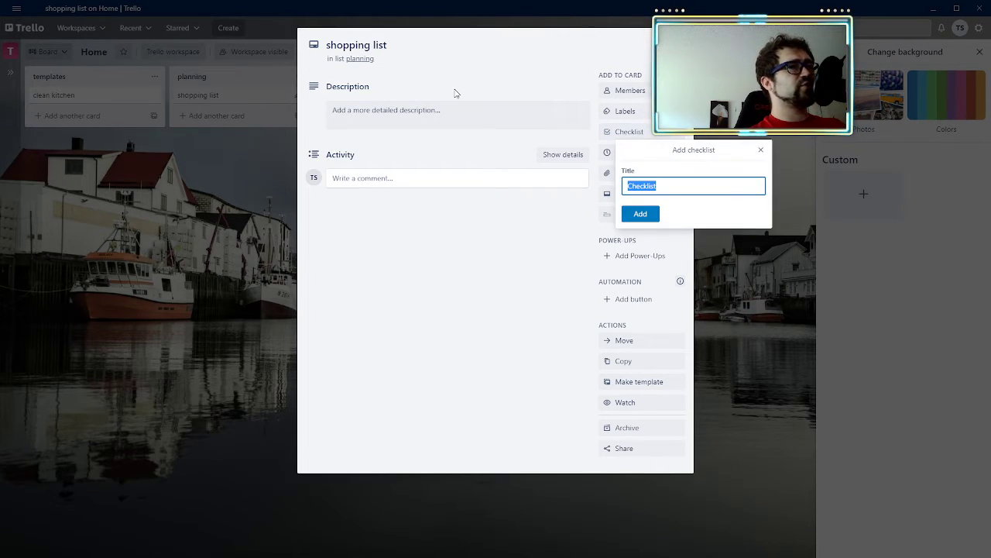
key("Return")
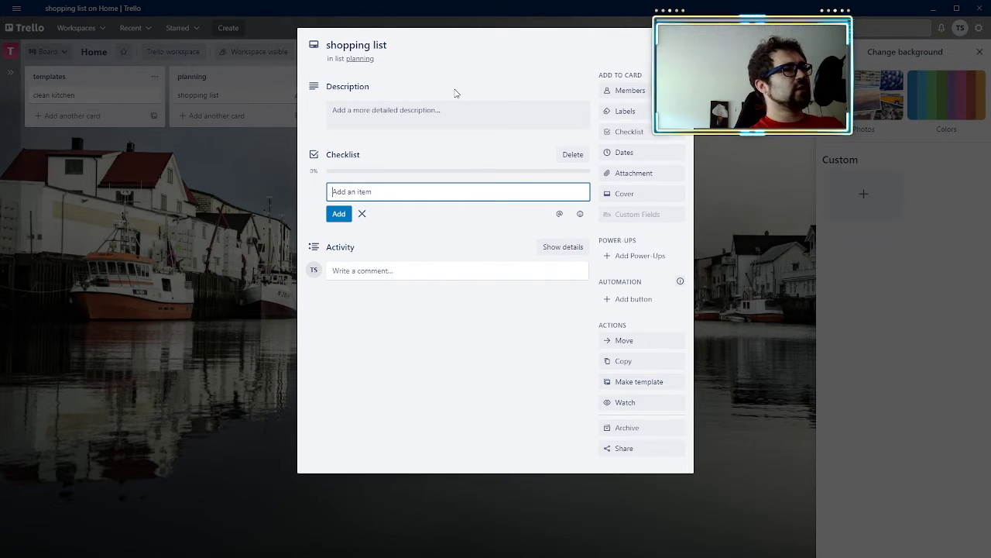
type("peanut butter")
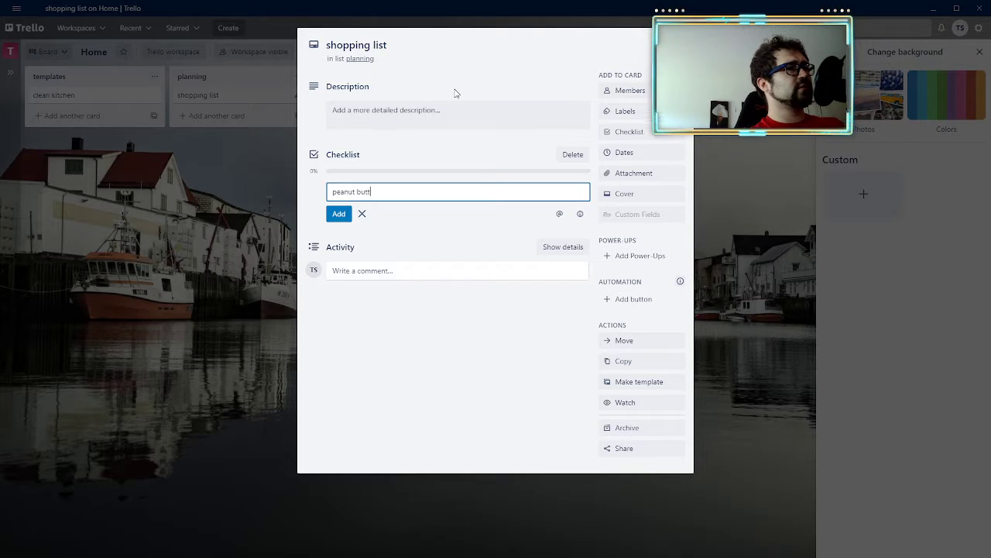
key("Return")
type("jelly")
key("Return")
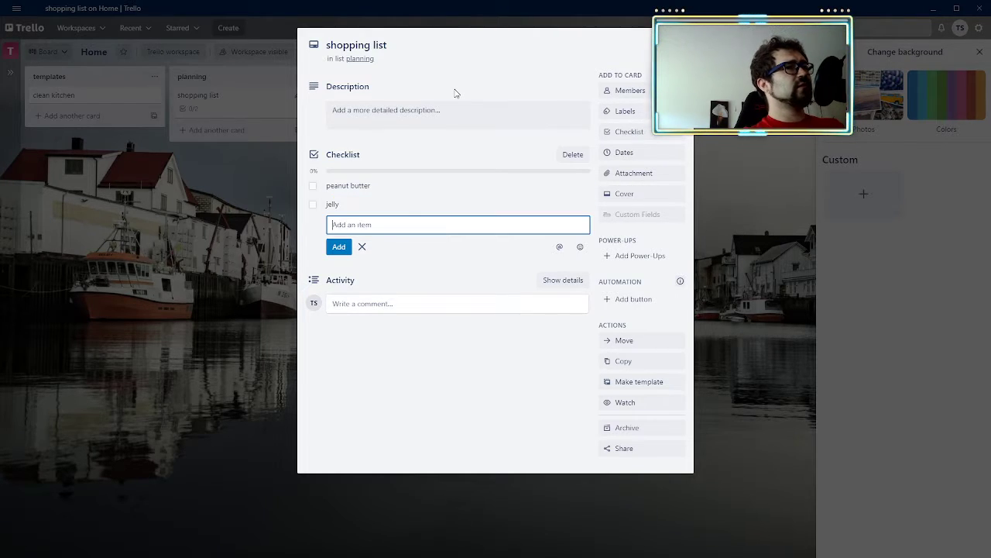
type("bread")
key("Return")
type("ban")
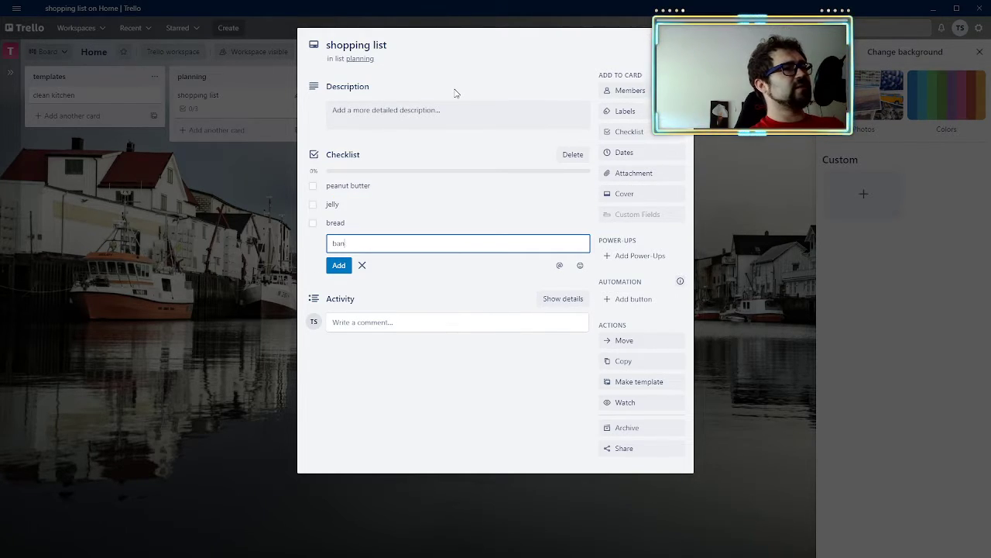
type("anas")
key("Return")
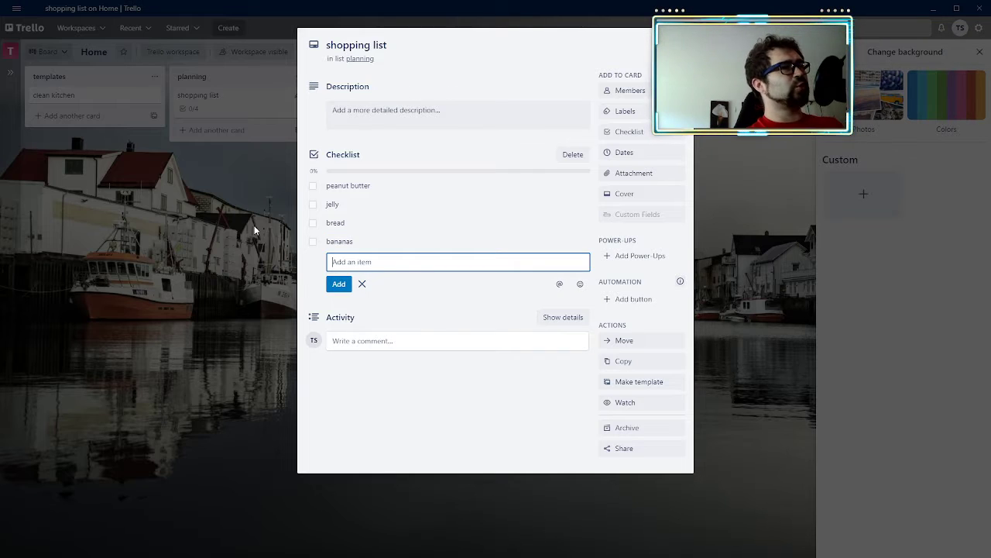
key("Escape")
left_click(117, 220)
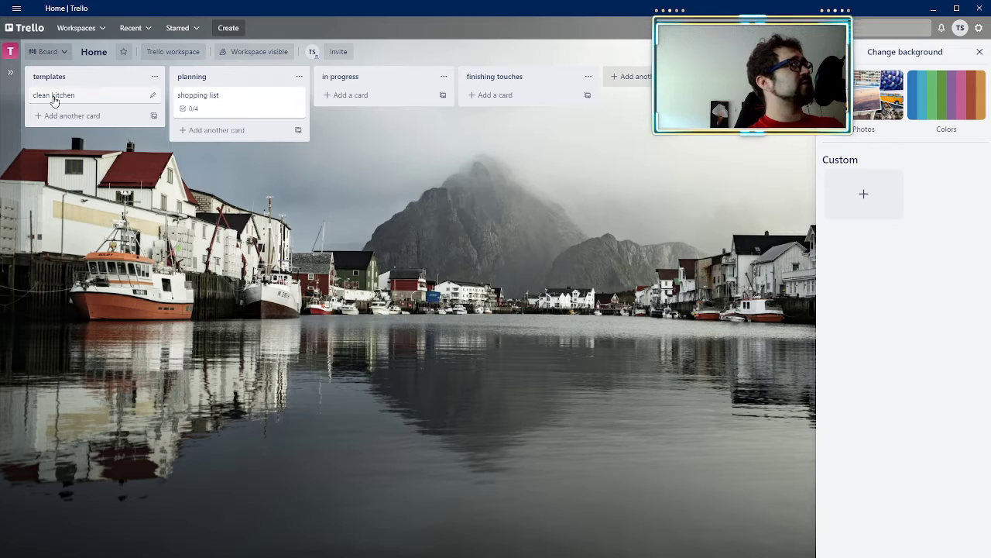
Step: Turn the clean kitchen card into a template and enter the description "do some cleaning every month"
left_click(54, 95)
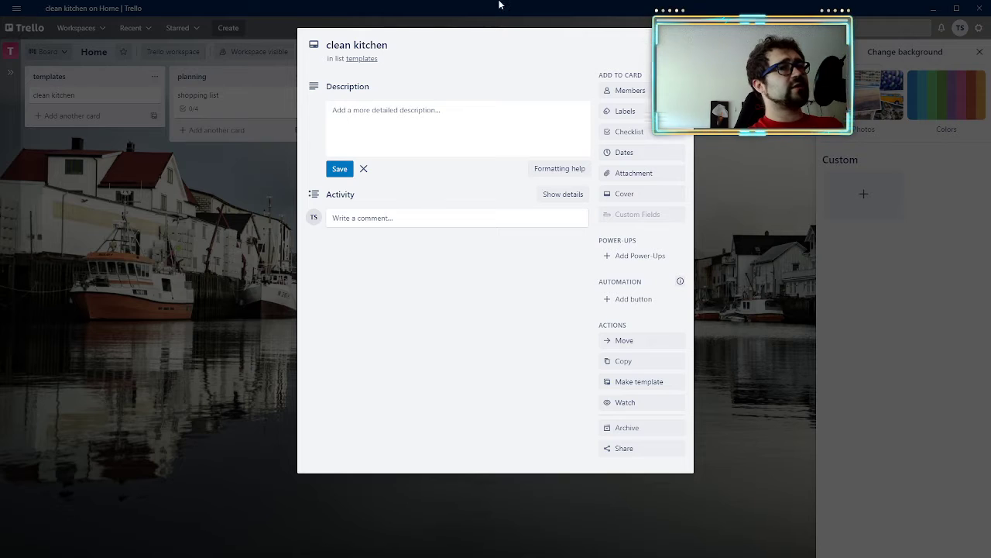
left_click(650, 390)
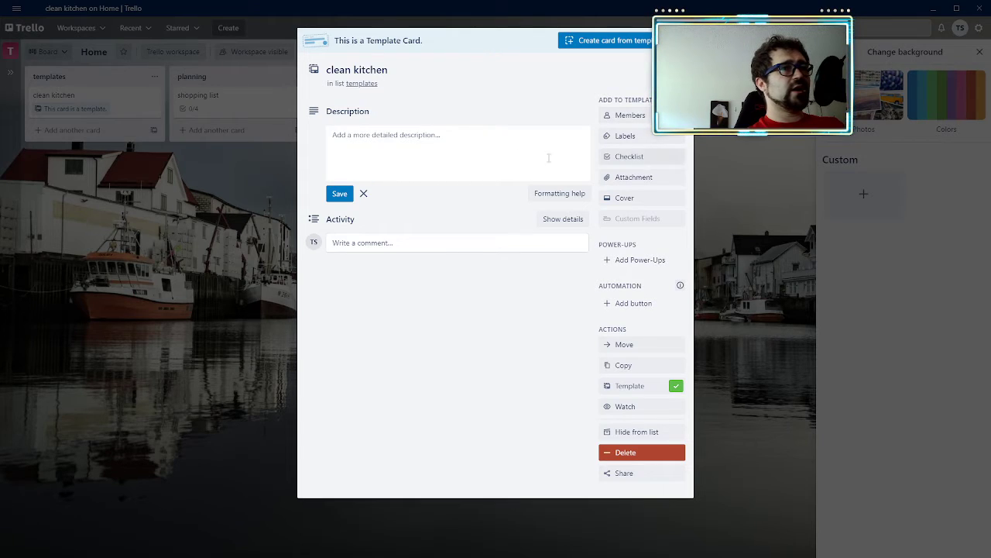
left_click(459, 162)
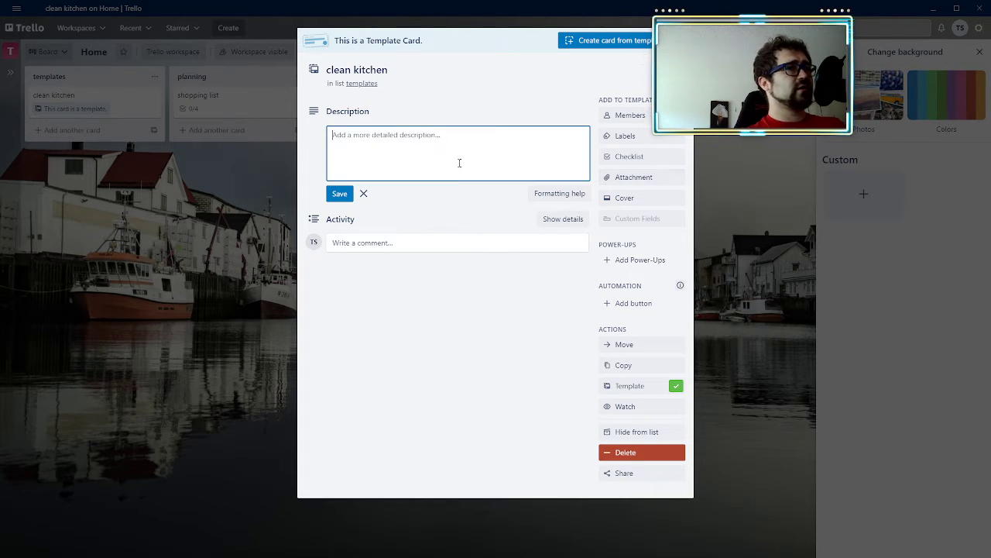
type("do some c")
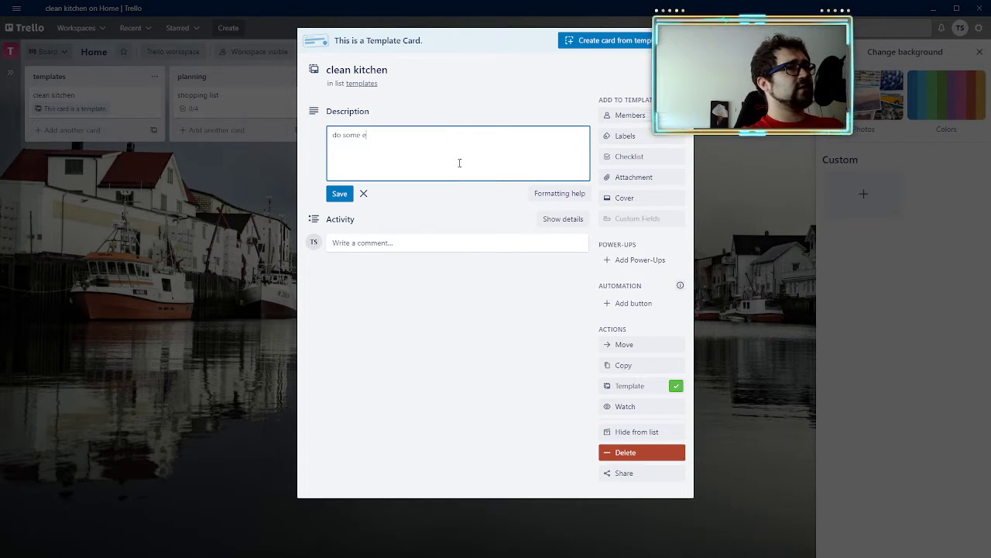
type("leaning ever")
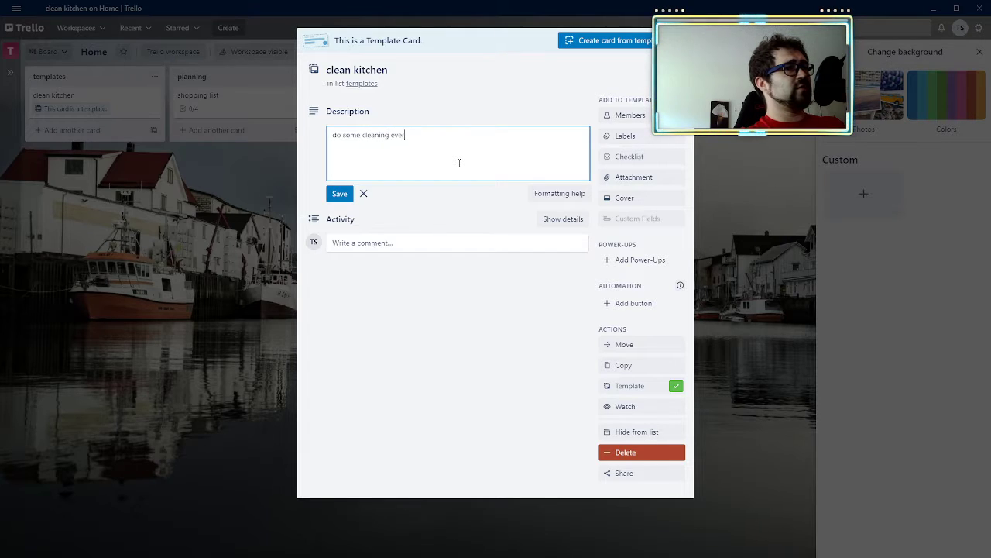
type("y month")
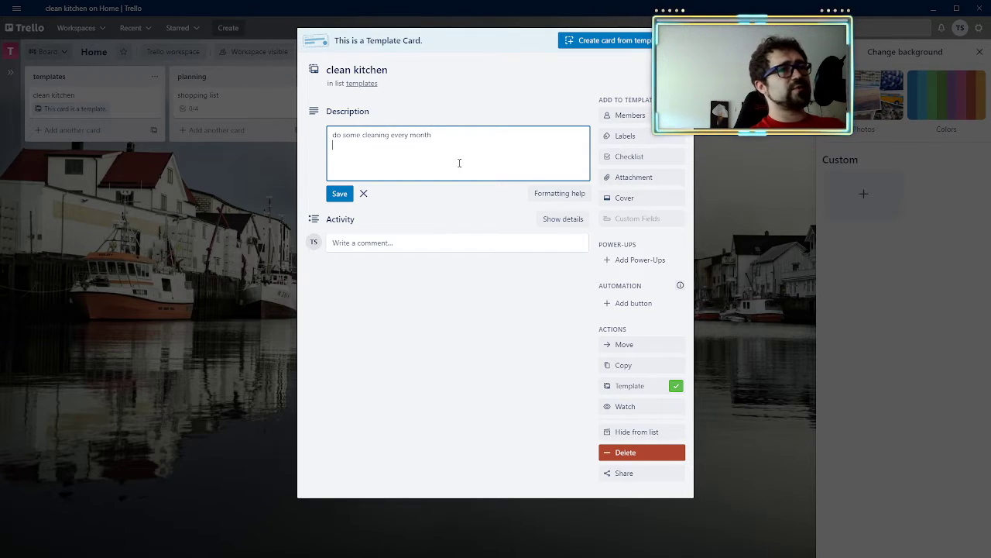
Step: Add a checklist to the clean kitchen template with the items clean table, countertops, oven and microwave
left_click(612, 157)
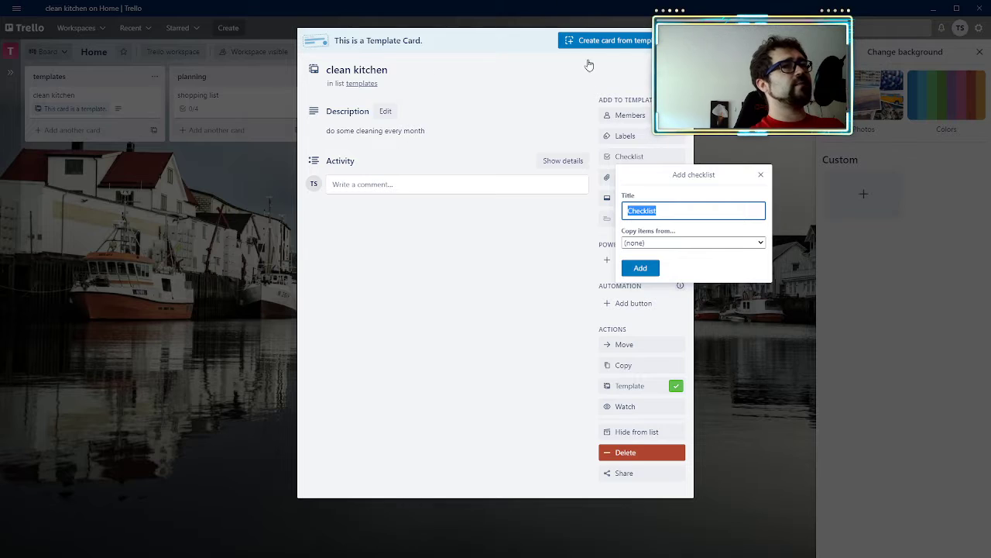
key("Return")
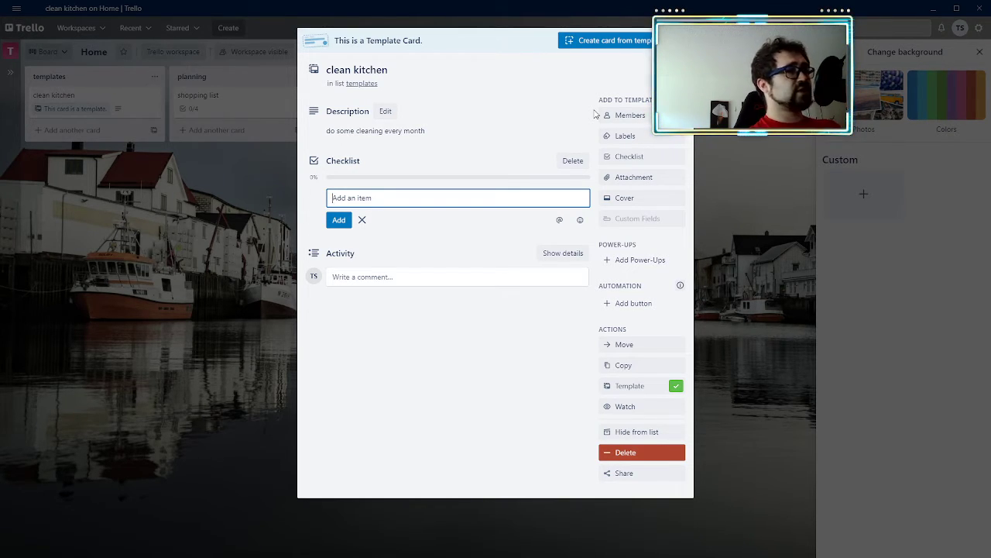
type("cl")
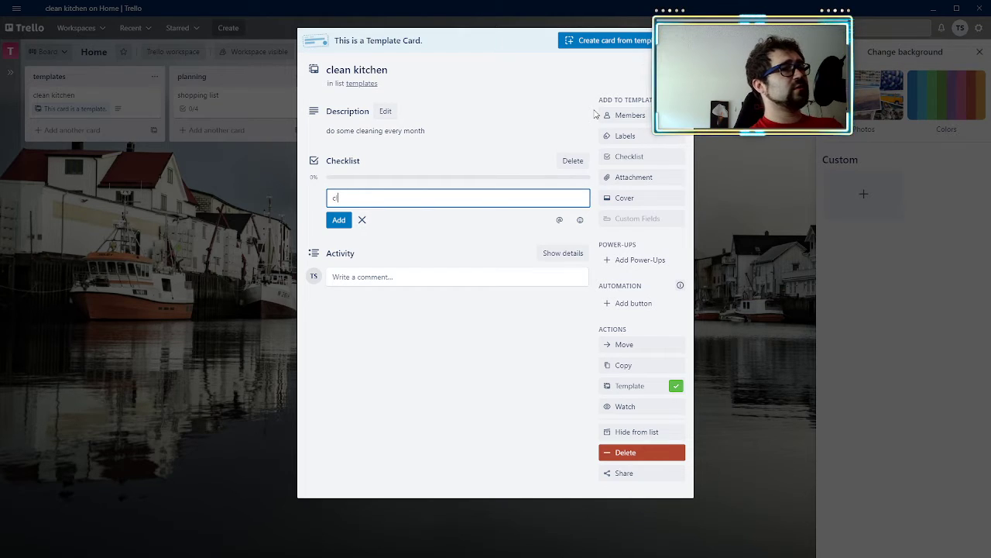
type("ean table")
key("Return")
type("c")
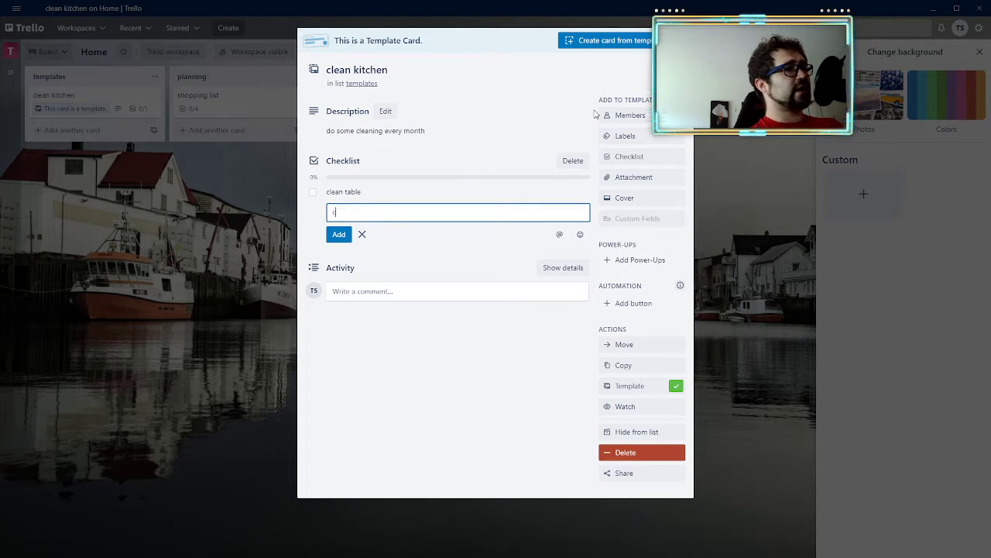
type("ountertops")
key("Return")
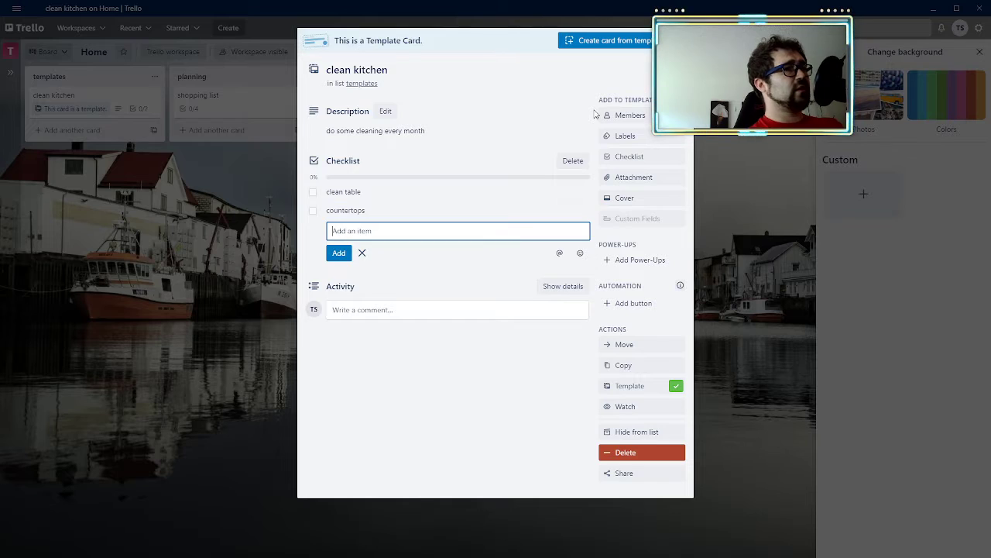
type("oven")
key("Return")
type("micros")
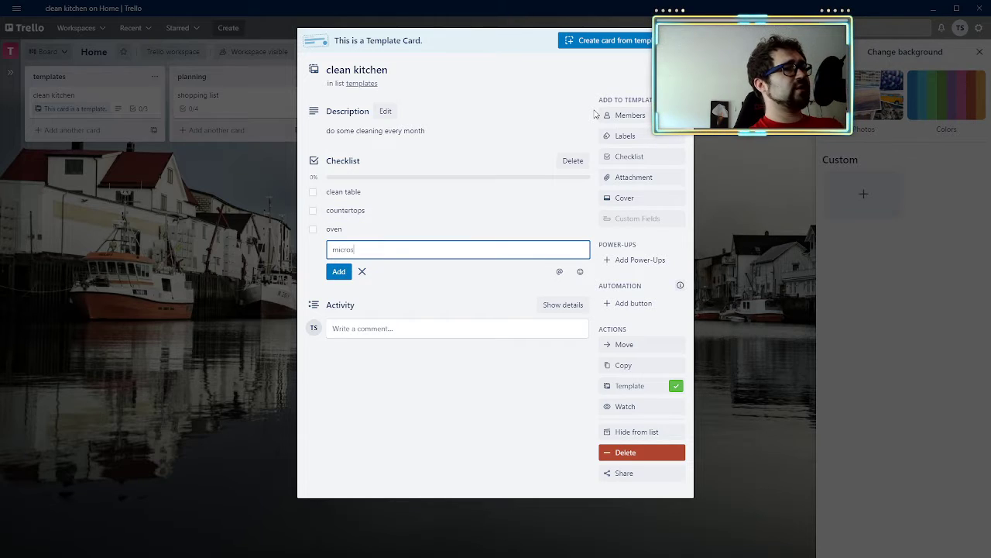
type("ave")
key("Return")
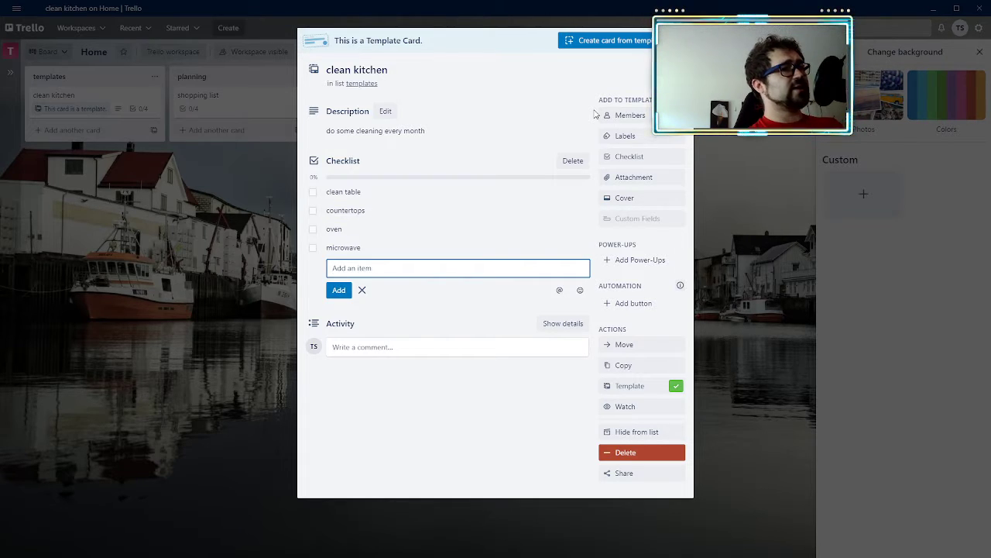
Step: Extend the clean kitchen template's checklist with the items sweep, mop and refrigerator
type("sweep")
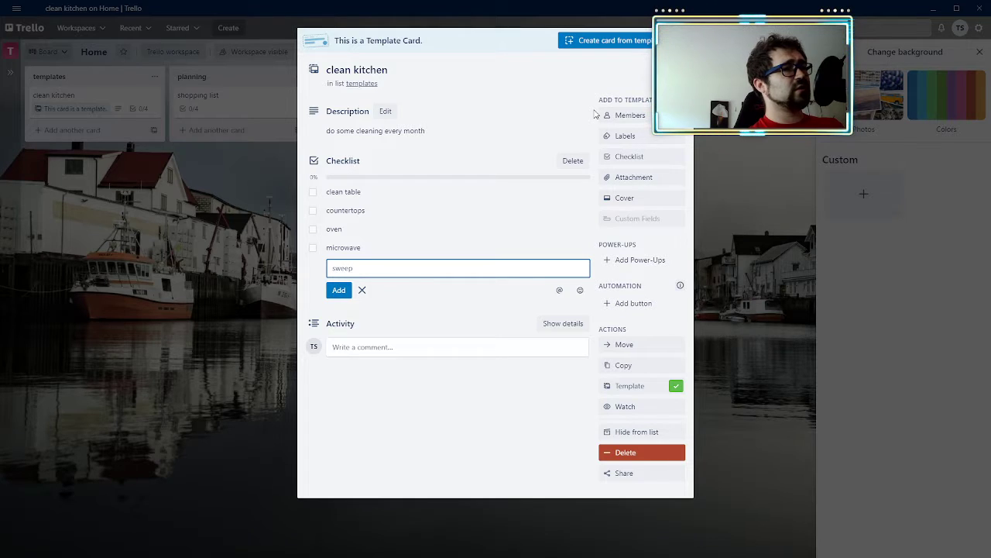
key("Return")
type("mop")
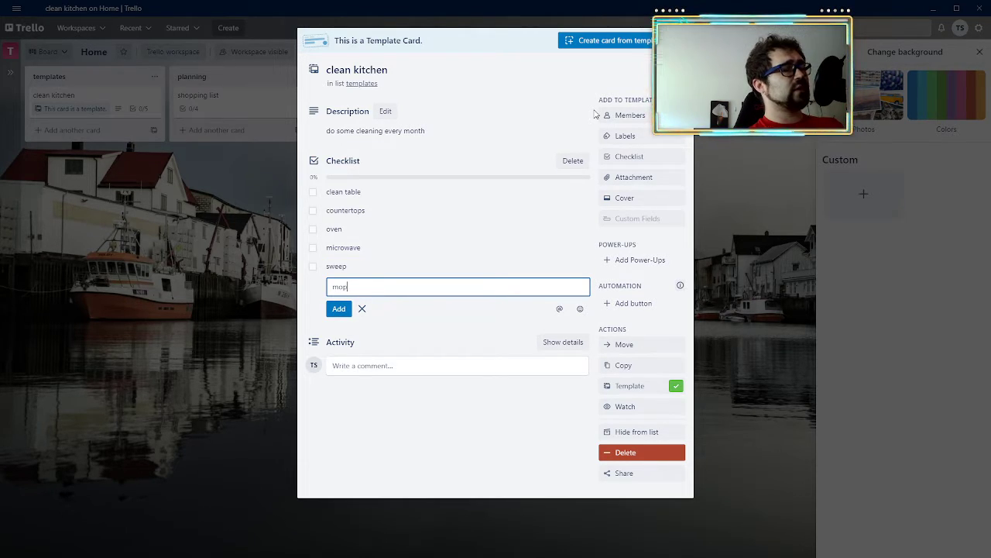
key("Return")
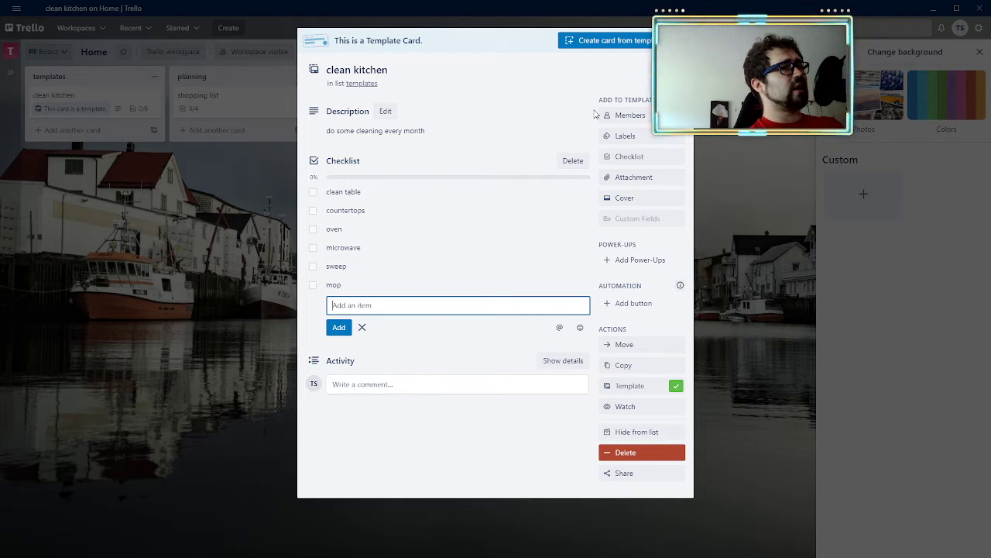
type("refrig")
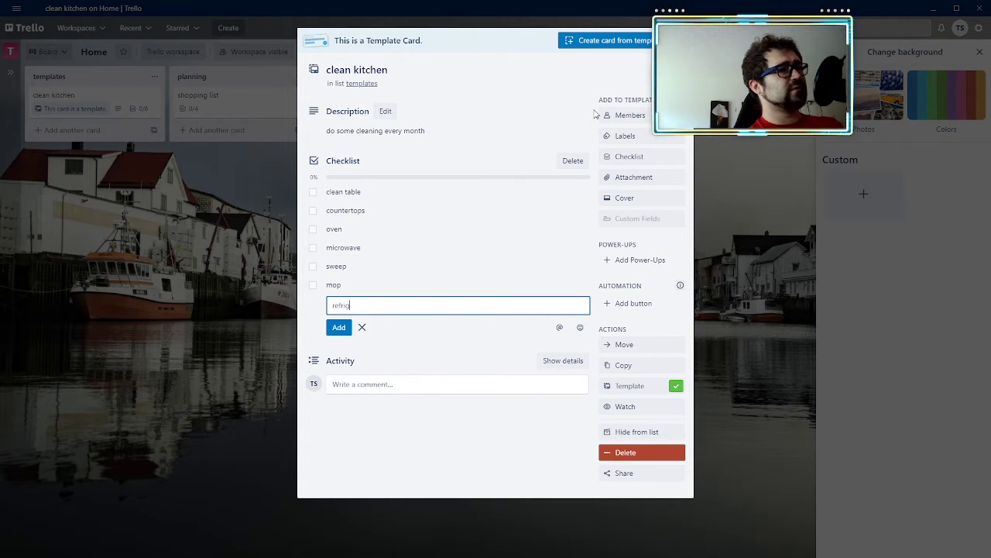
type("erator")
key("Return")
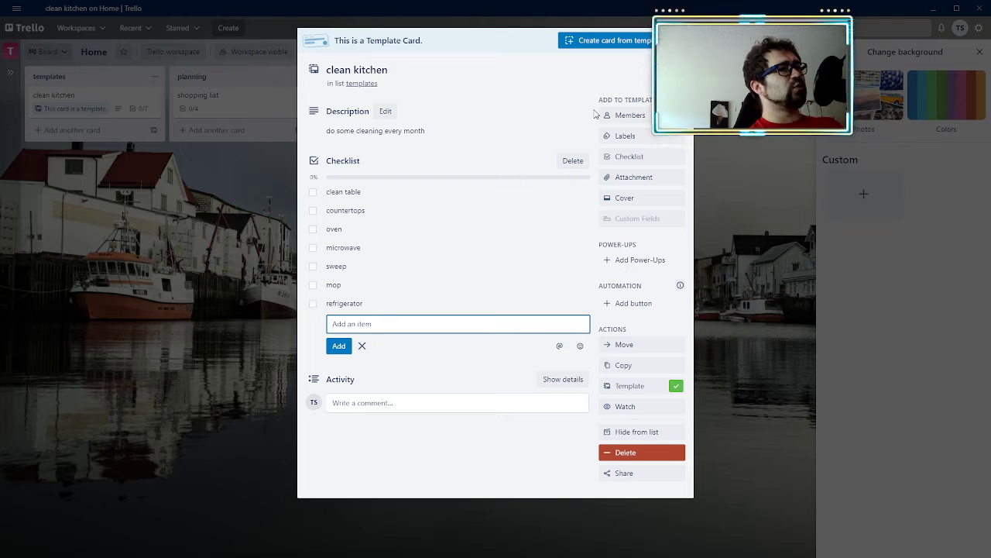
left_click(532, 442)
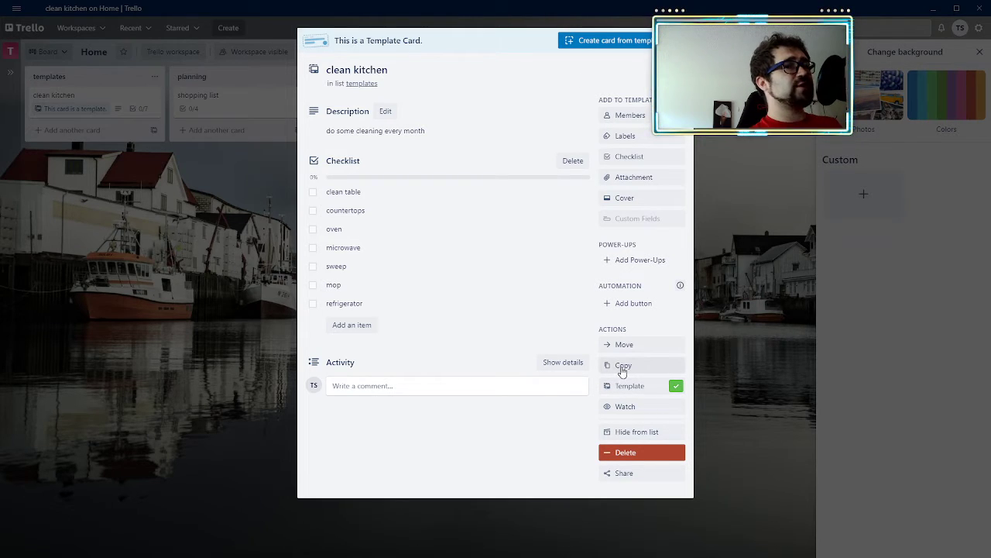
Step: Create a card named "clean kitchen - october" from the template in the planning list, keeping its checklist, and close the card
left_click(612, 43)
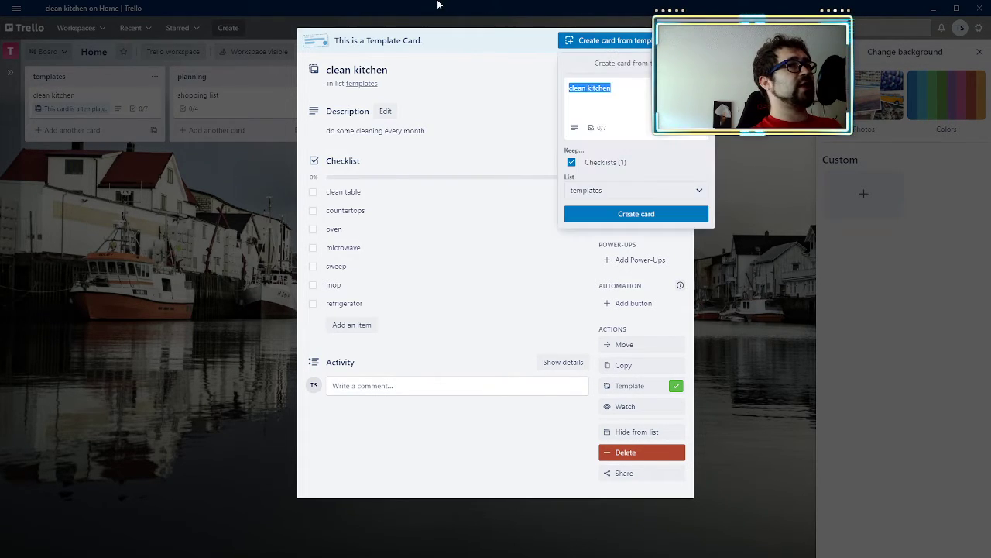
left_click(623, 89)
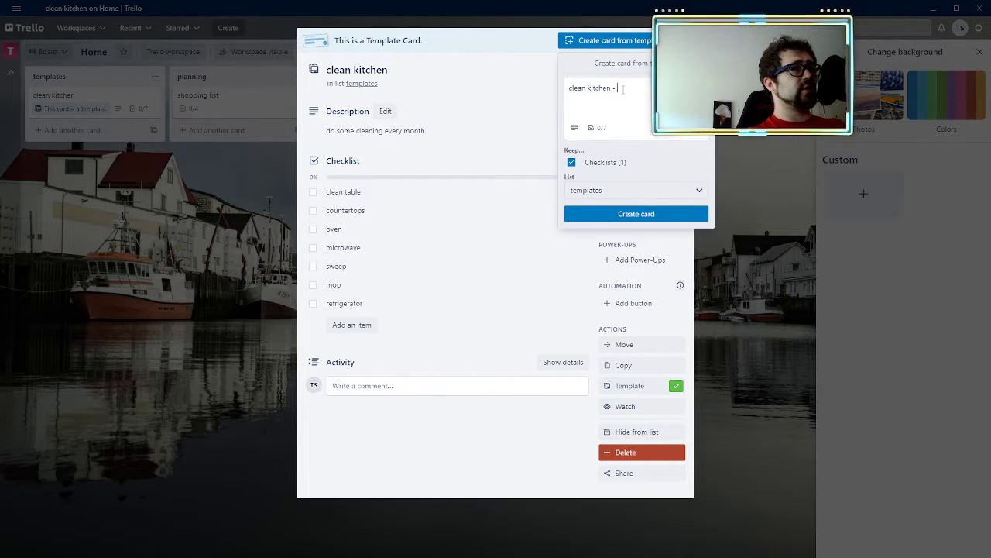
type("- october")
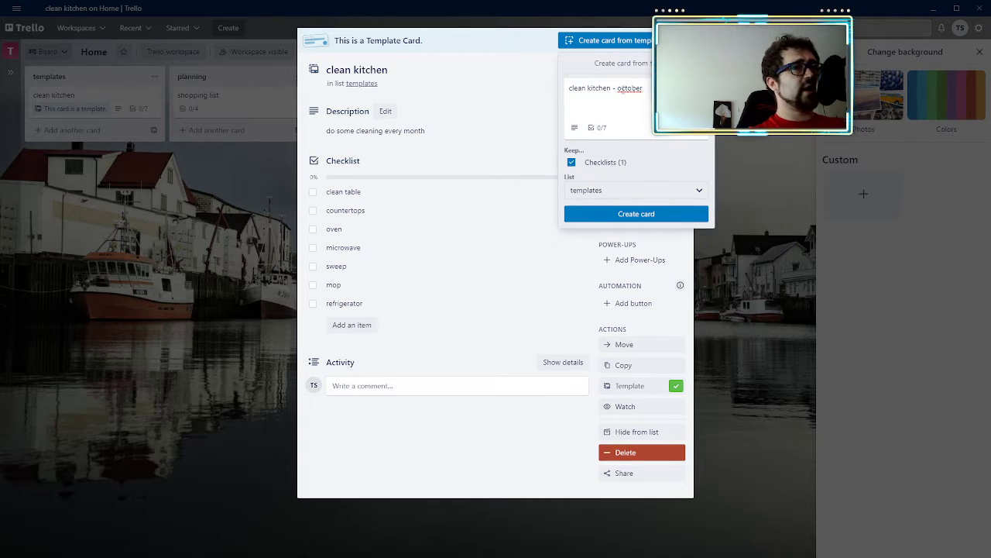
left_click(700, 191)
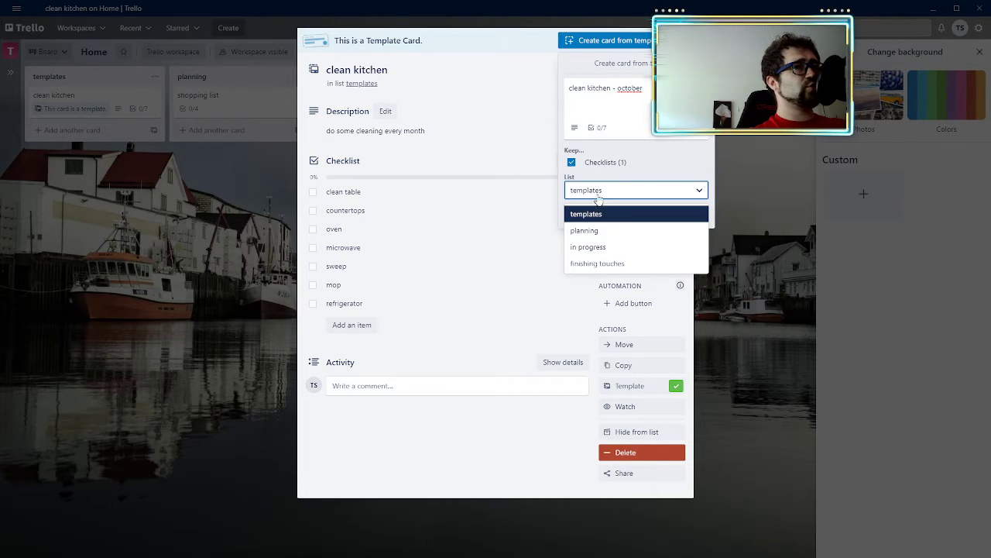
left_click(593, 229)
left_click(630, 213)
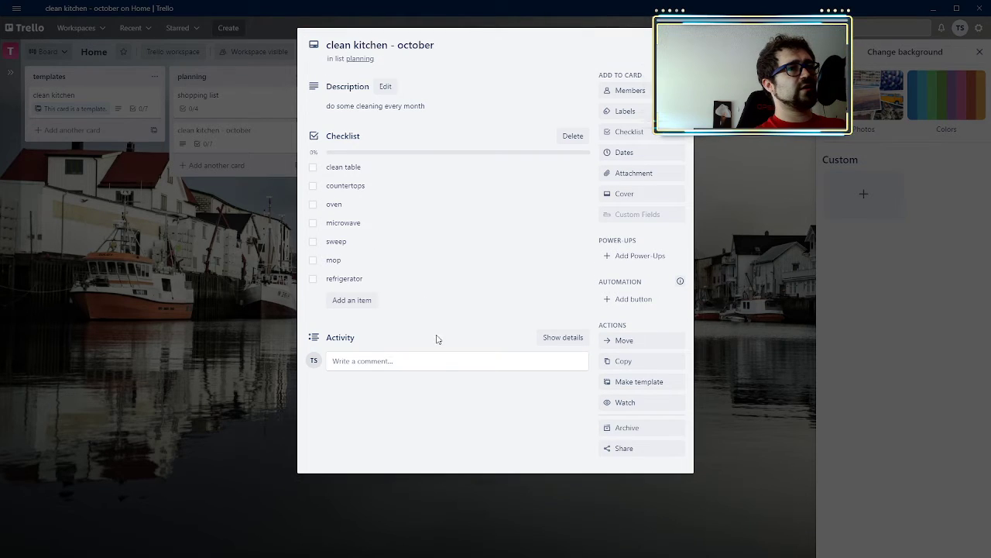
left_click(748, 290)
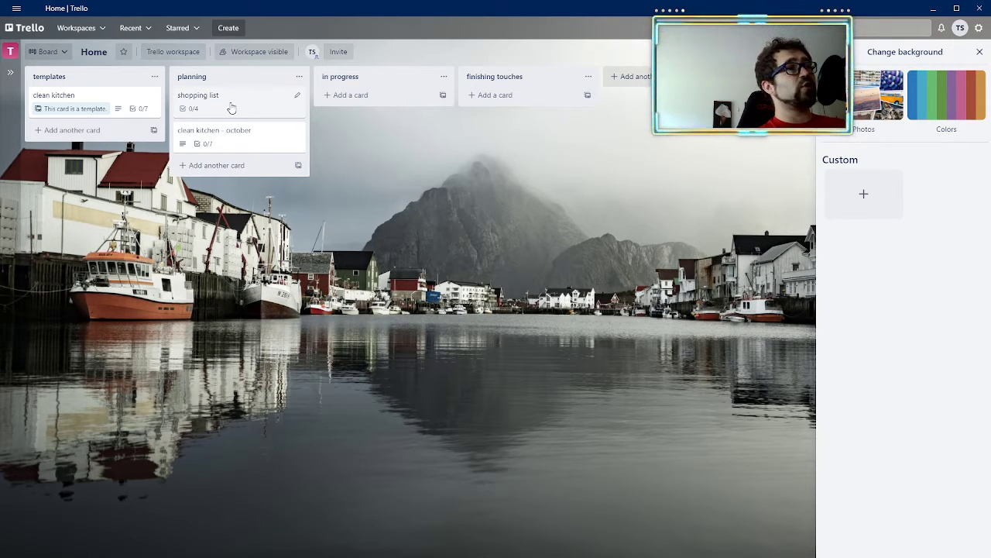
Step: Move the shopping list and clean kitchen - october cards from planning to in progress
left_click_drag(231, 107, 377, 99)
left_click_drag(208, 106, 351, 116)
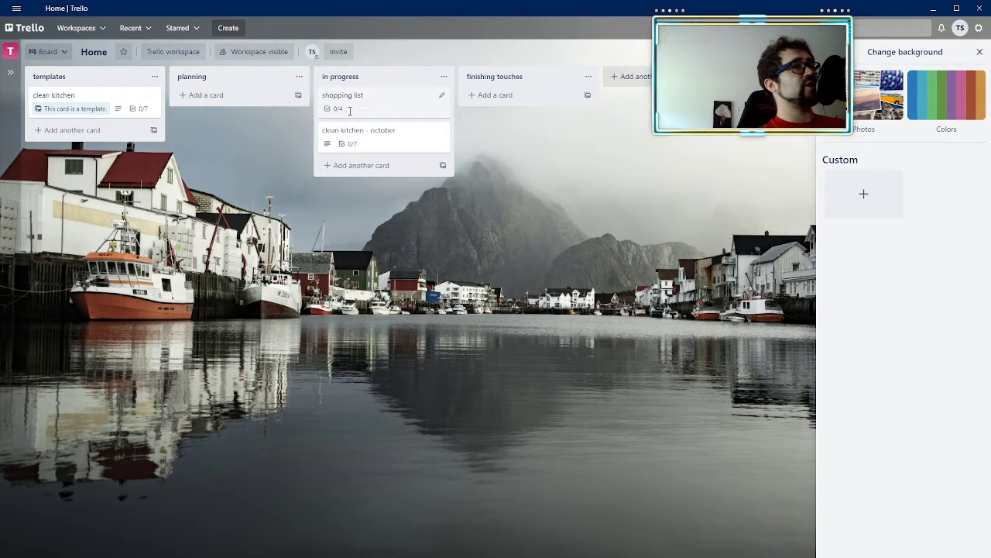
Step: Check off peanut butter, jelly, bread and bananas in the shopping list card's checklist
left_click(349, 111)
left_click(314, 225)
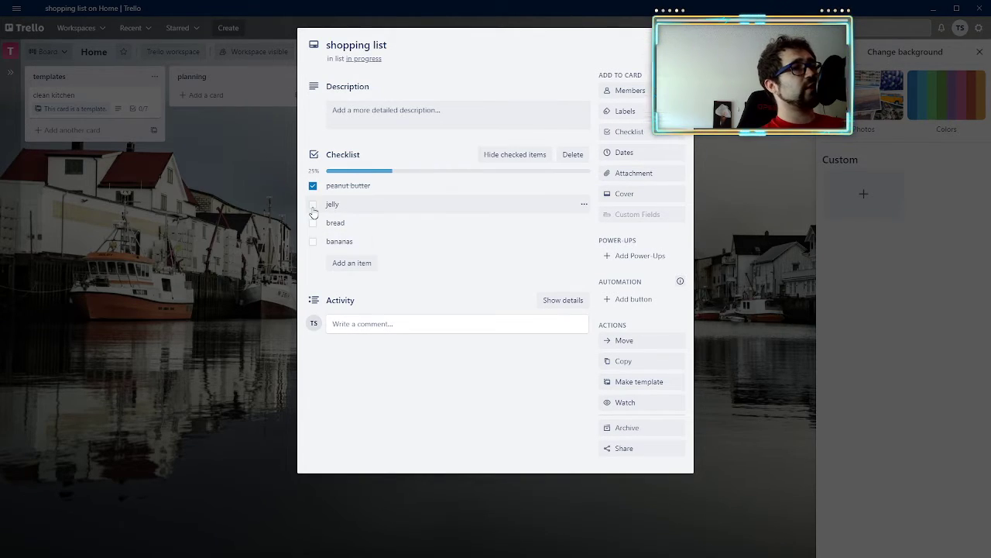
left_click(313, 204)
left_click(312, 222)
left_click(313, 241)
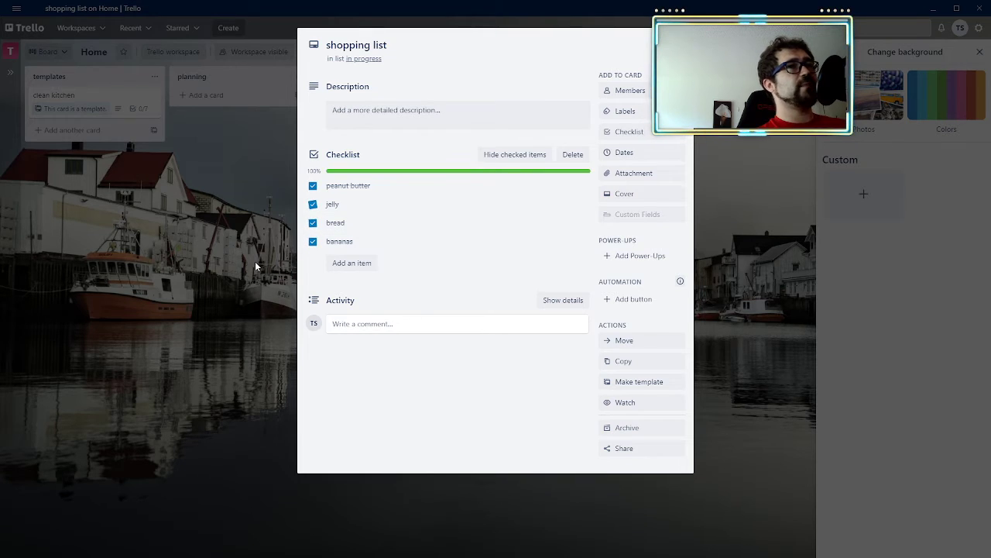
Step: Check off clean table, countertops, oven, microwave, sweep and mop in the clean kitchen - october card's checklist, and close the card
left_click(233, 145)
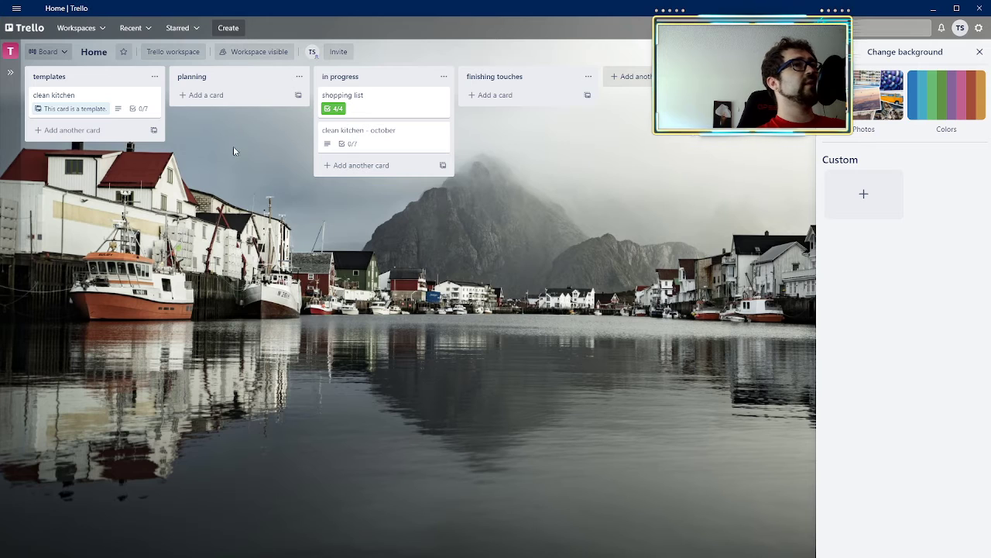
left_click(349, 139)
left_click(313, 167)
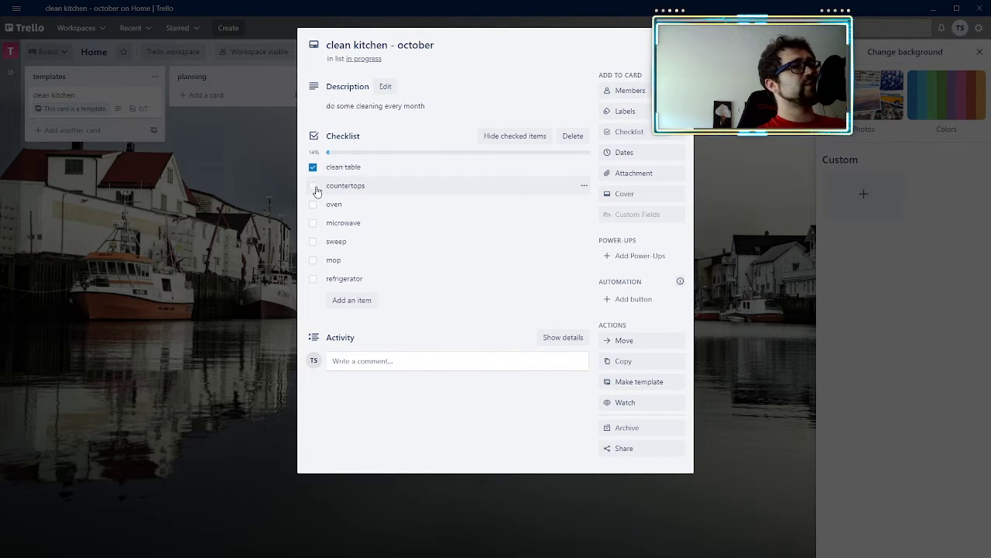
left_click(312, 185)
left_click(313, 205)
left_click(313, 242)
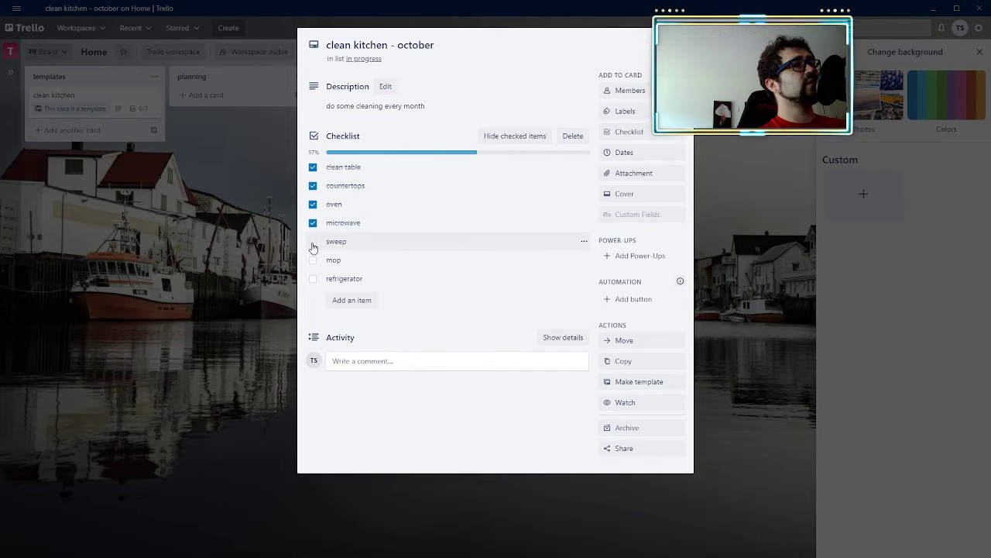
left_click(312, 260)
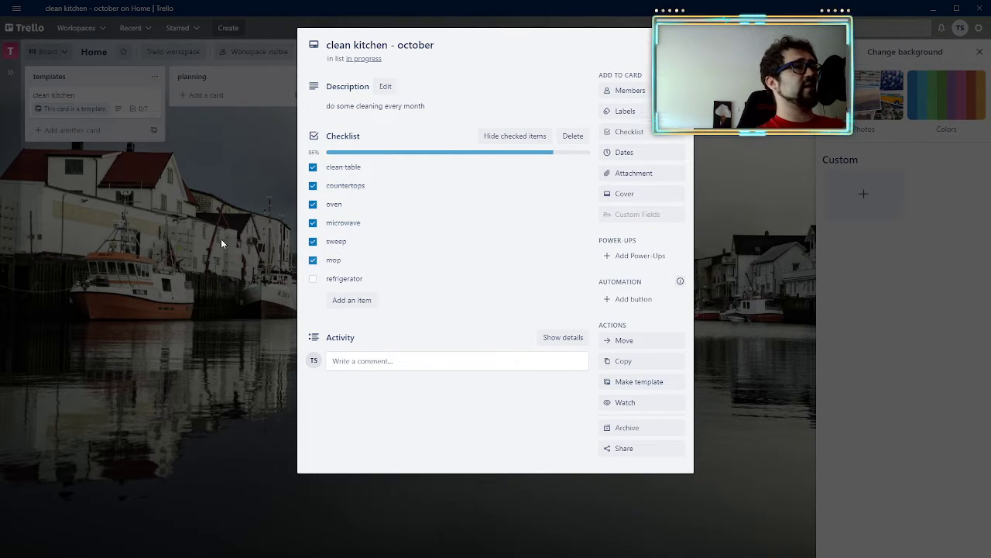
left_click(221, 238)
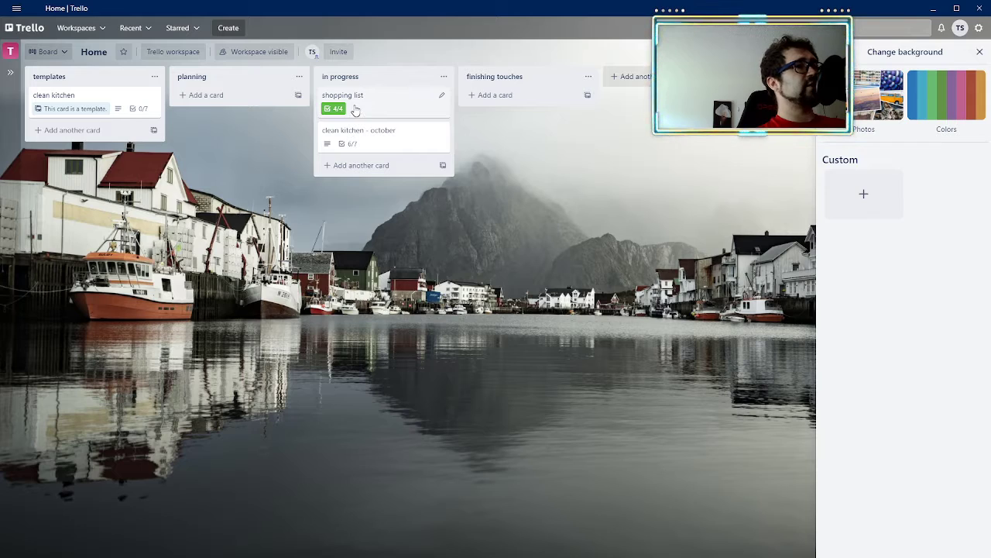
Step: Move the clean kitchen - october and shopping list cards to finishing touches, and archive the shopping list card
left_click_drag(372, 138, 496, 87)
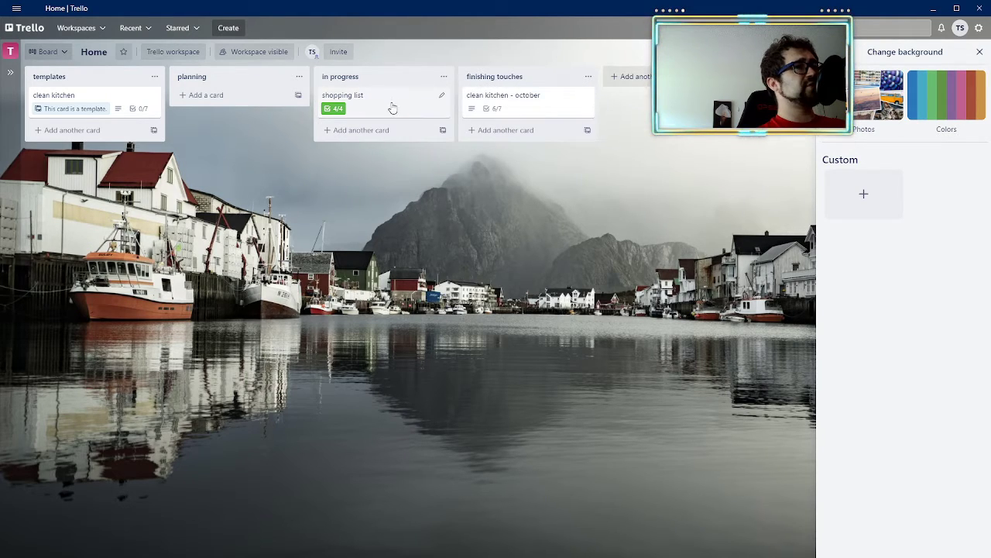
left_click_drag(392, 106, 511, 101)
right_click(505, 100)
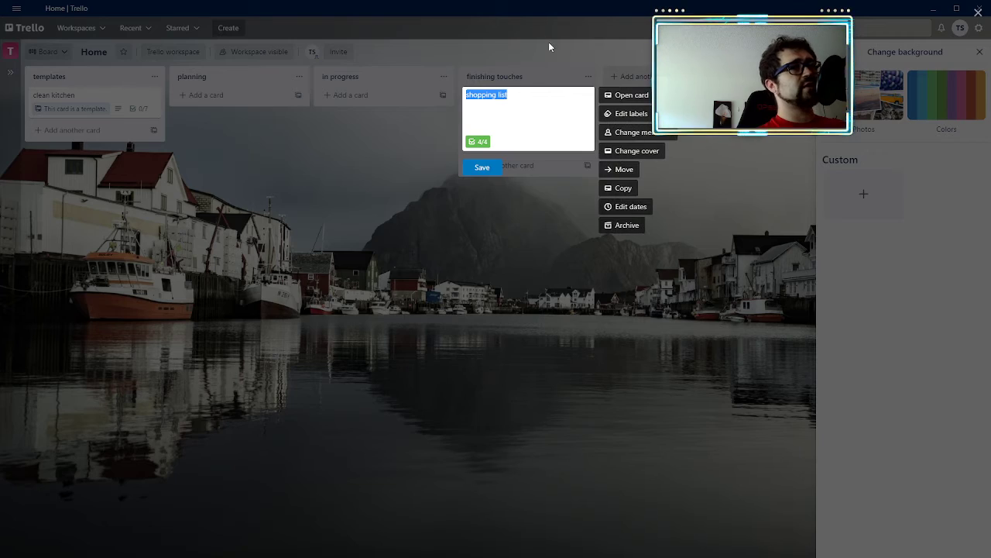
left_click(628, 223)
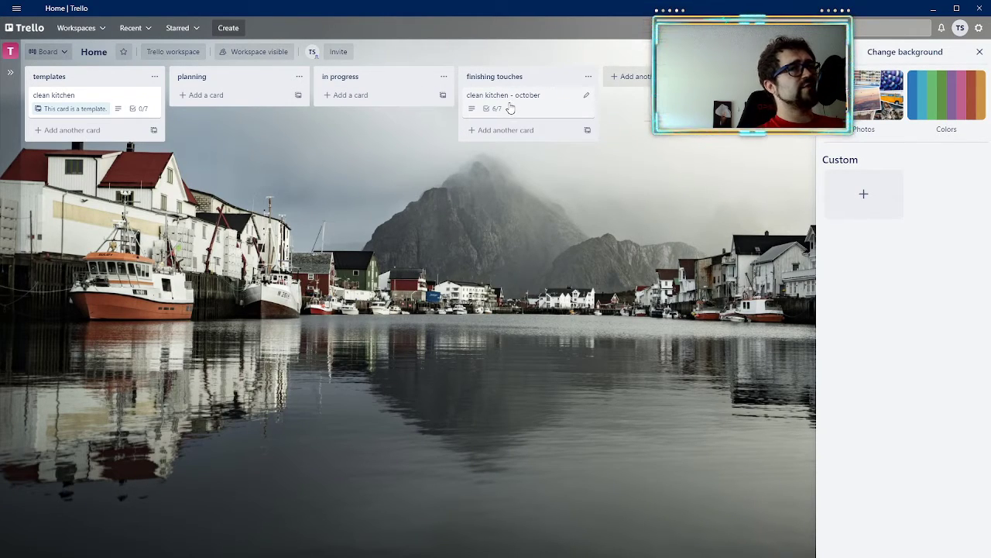
Step: Open the archived shopping list card from the board's activity log and move it back onto the board in the in progress list
left_click(832, 51)
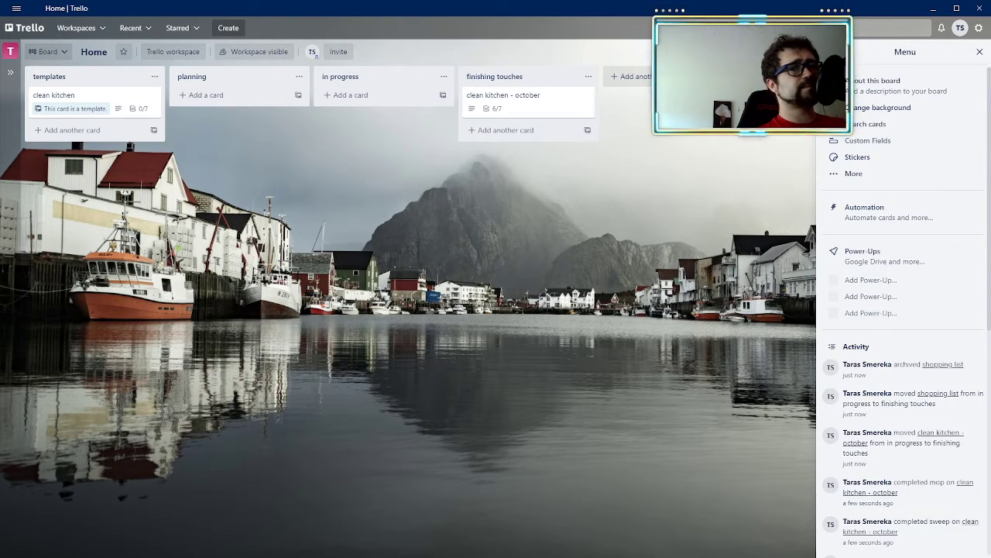
left_click(940, 364)
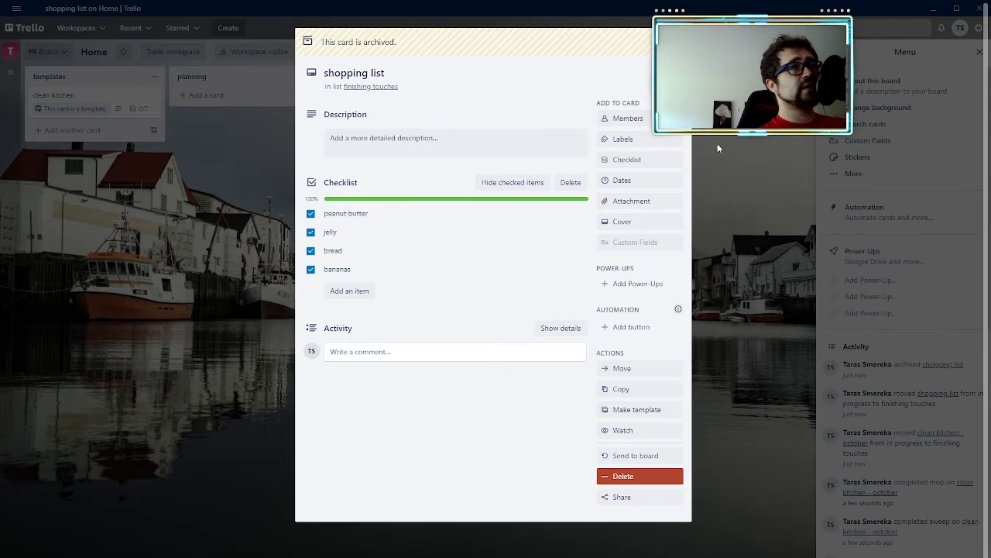
left_click(777, 168)
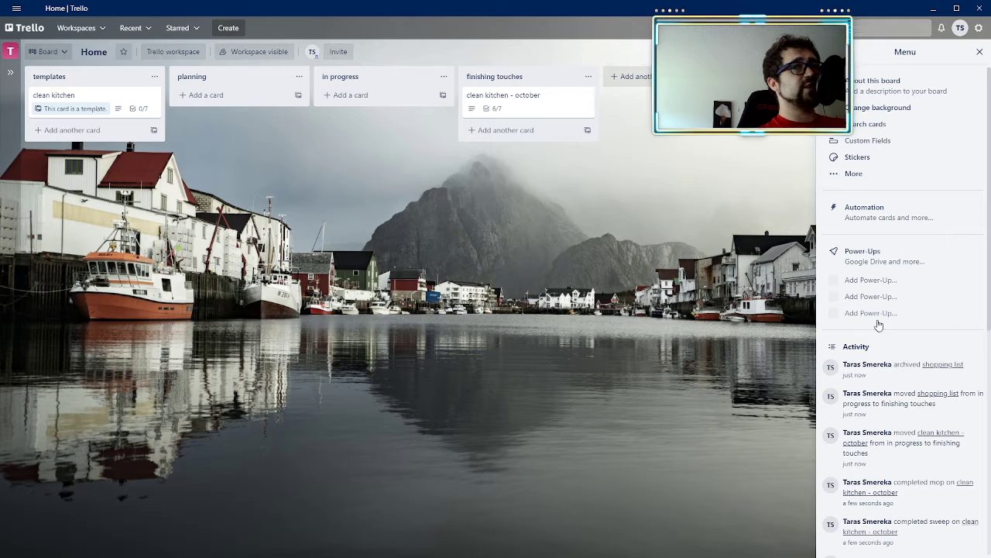
left_click(937, 364)
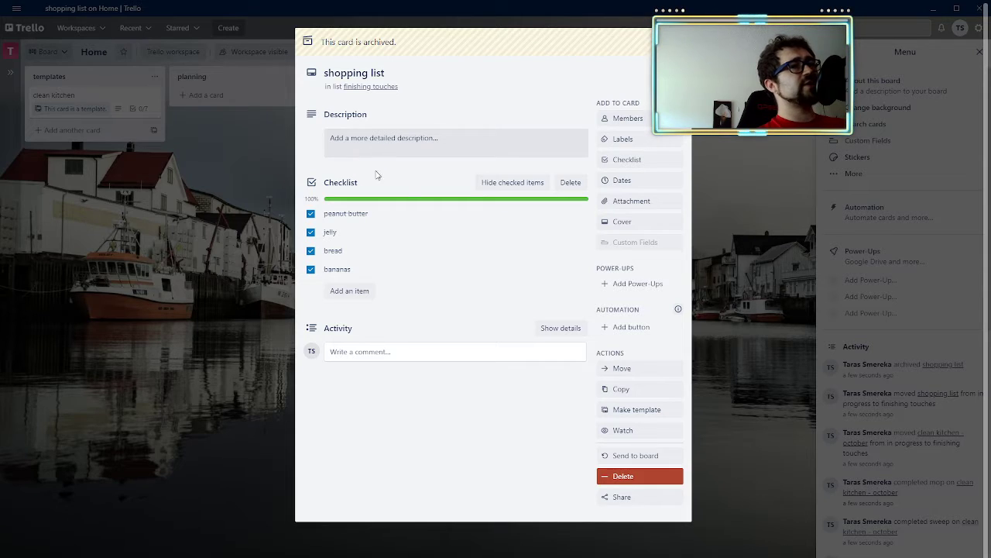
left_click(639, 374)
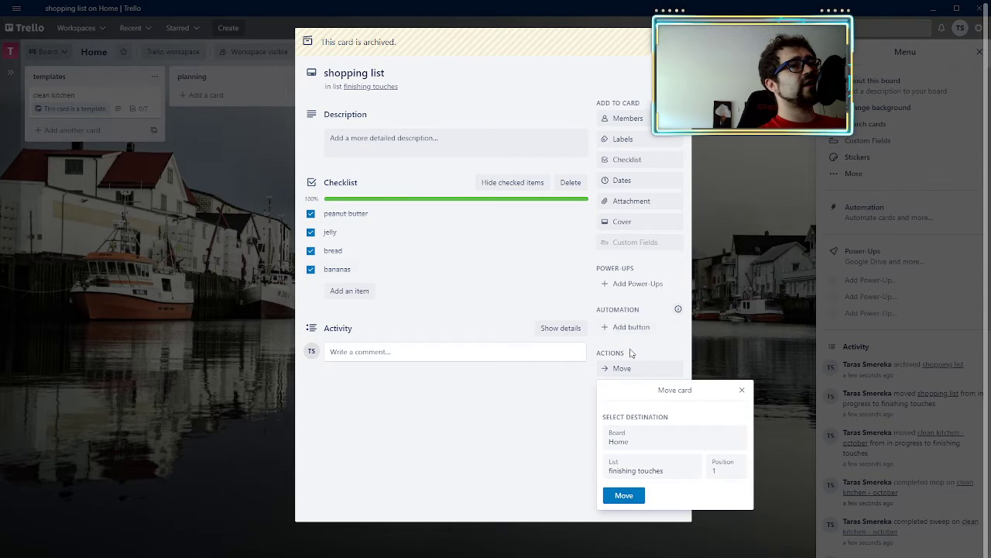
left_click(685, 465)
left_click(653, 505)
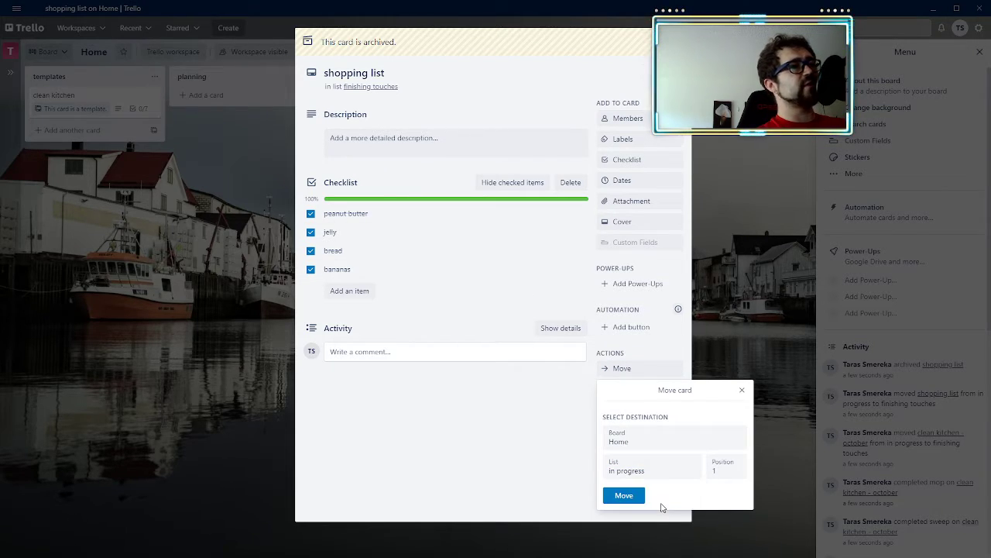
left_click(624, 496)
left_click(537, 501)
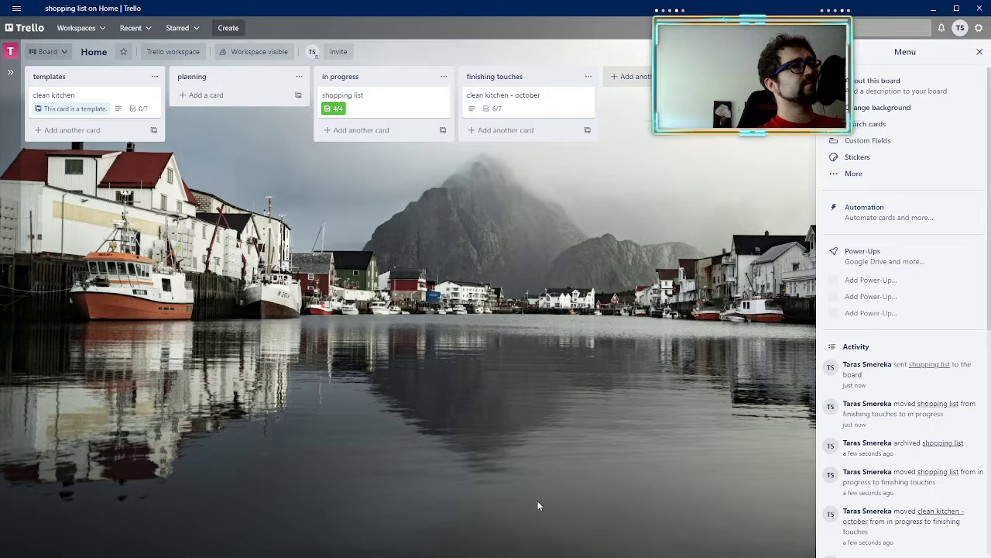
Step: Archive the shopping list card from the in progress list
right_click(414, 109)
left_click(480, 226)
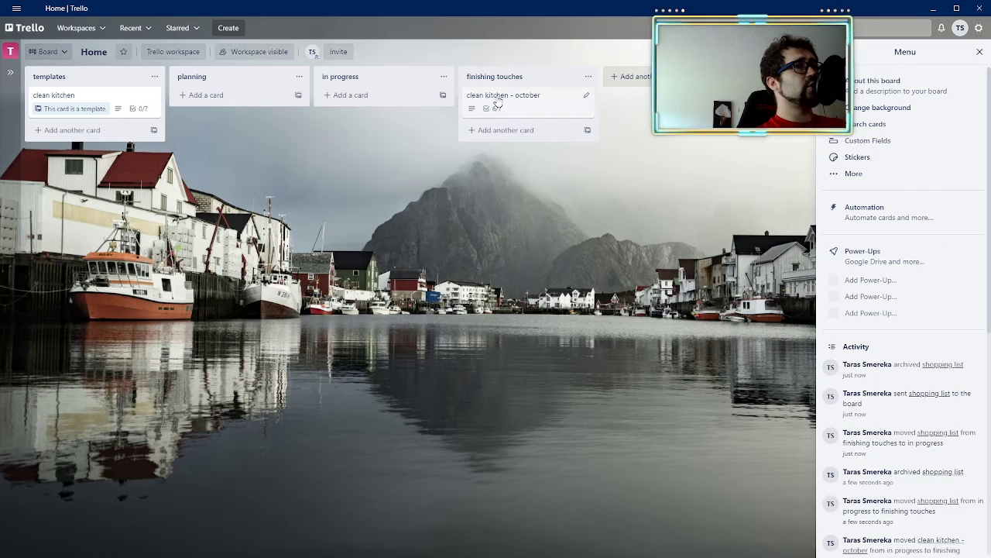
Step: Check off refrigerator in the clean kitchen - october card's checklist, and archive the card
left_click(500, 98)
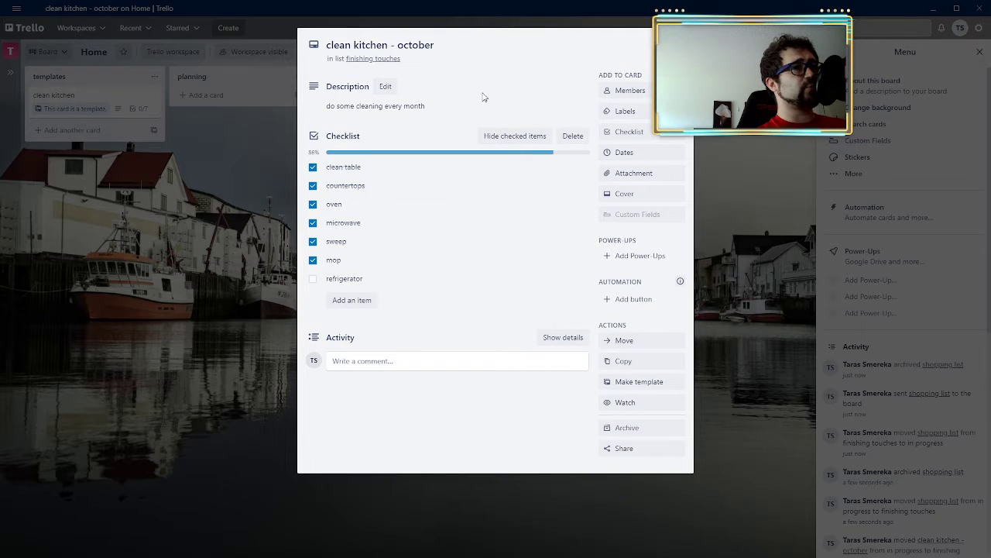
left_click(313, 279)
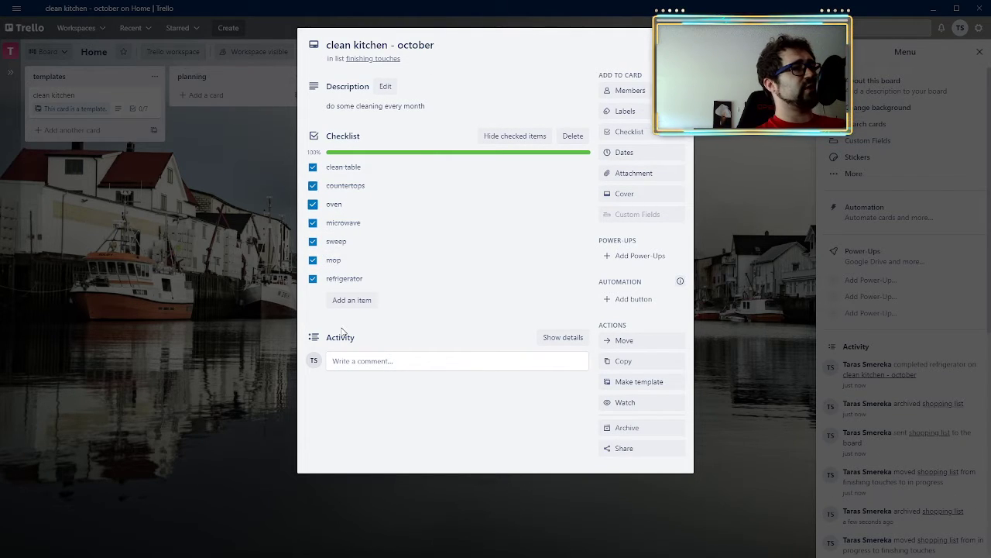
left_click(715, 290)
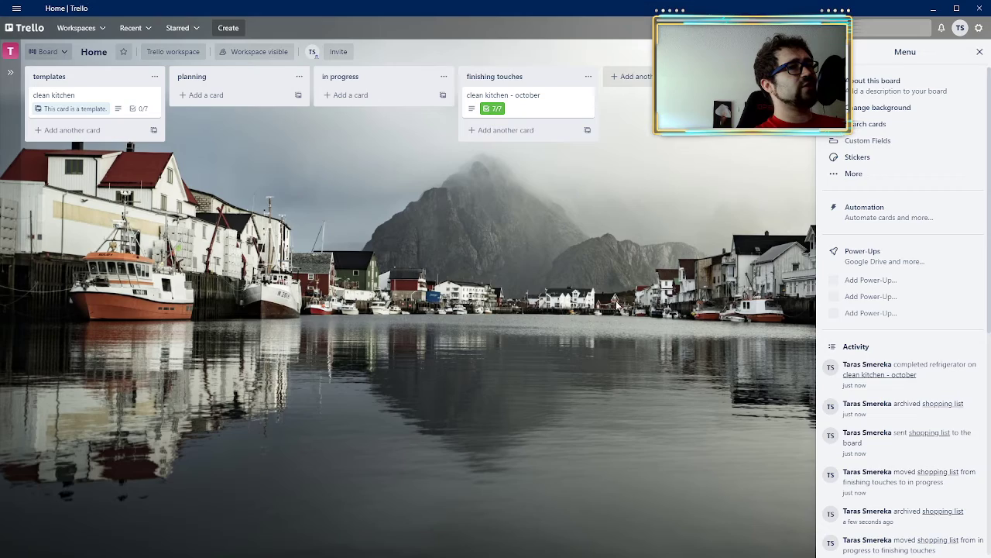
right_click(507, 108)
left_click(628, 229)
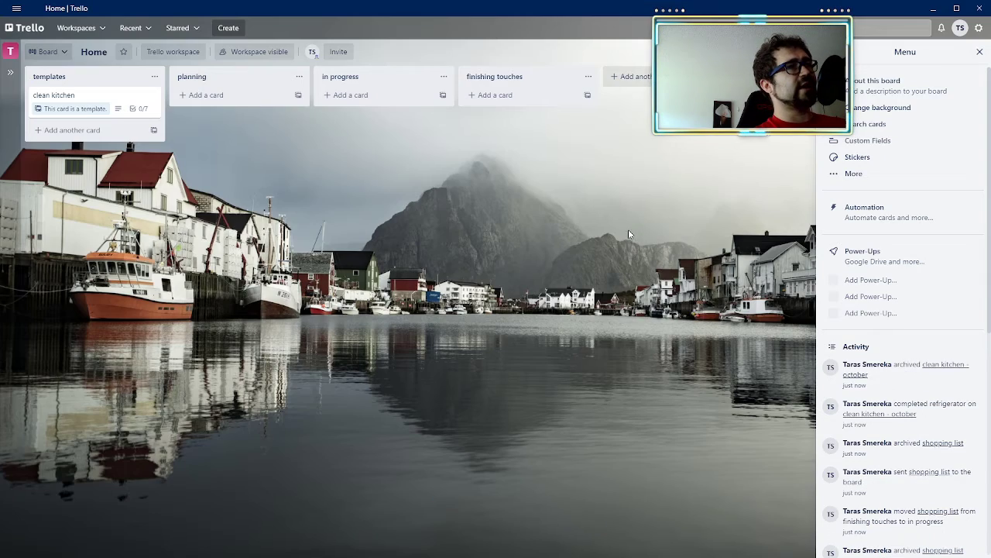